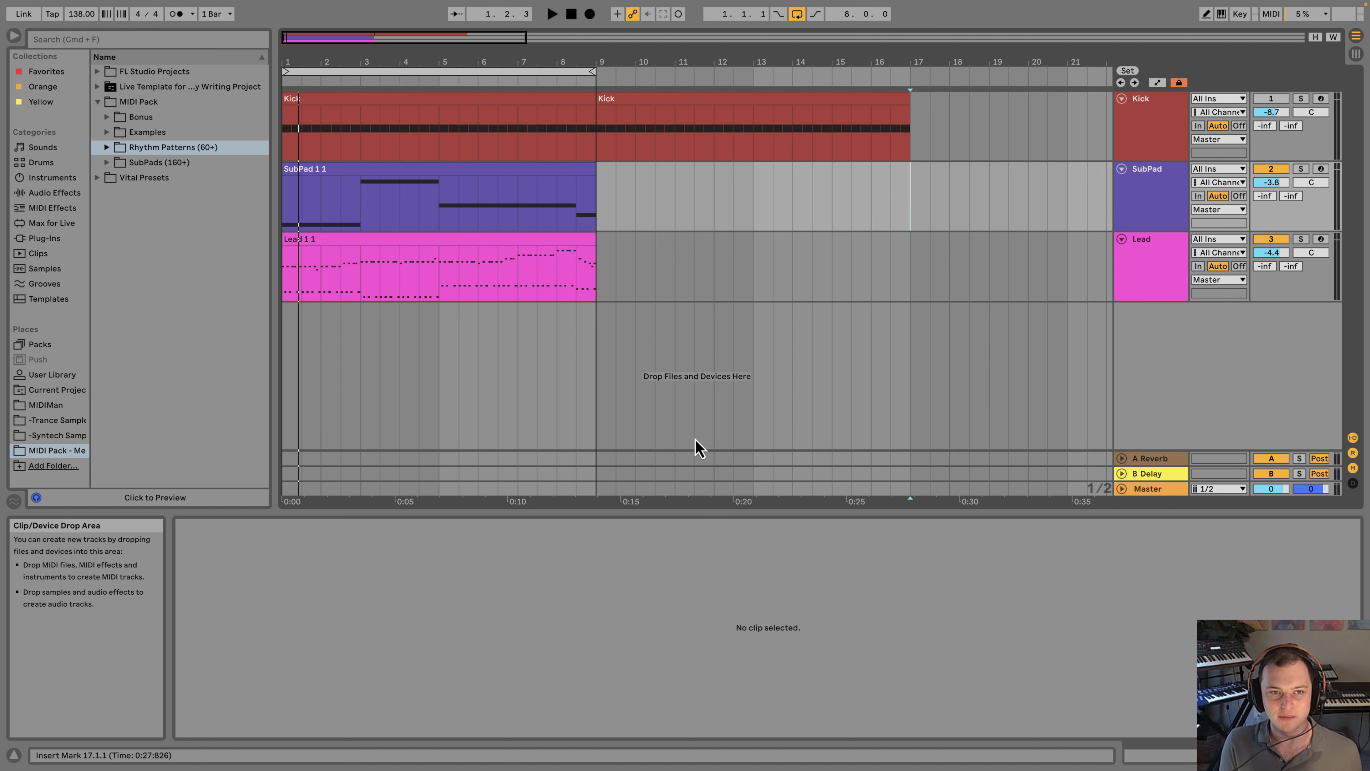
# Step: Play the finished example with the SubPad and Lead clips through from bar 1
pyautogui.moveTo(364, 58); pyautogui.dragTo(364, 81)
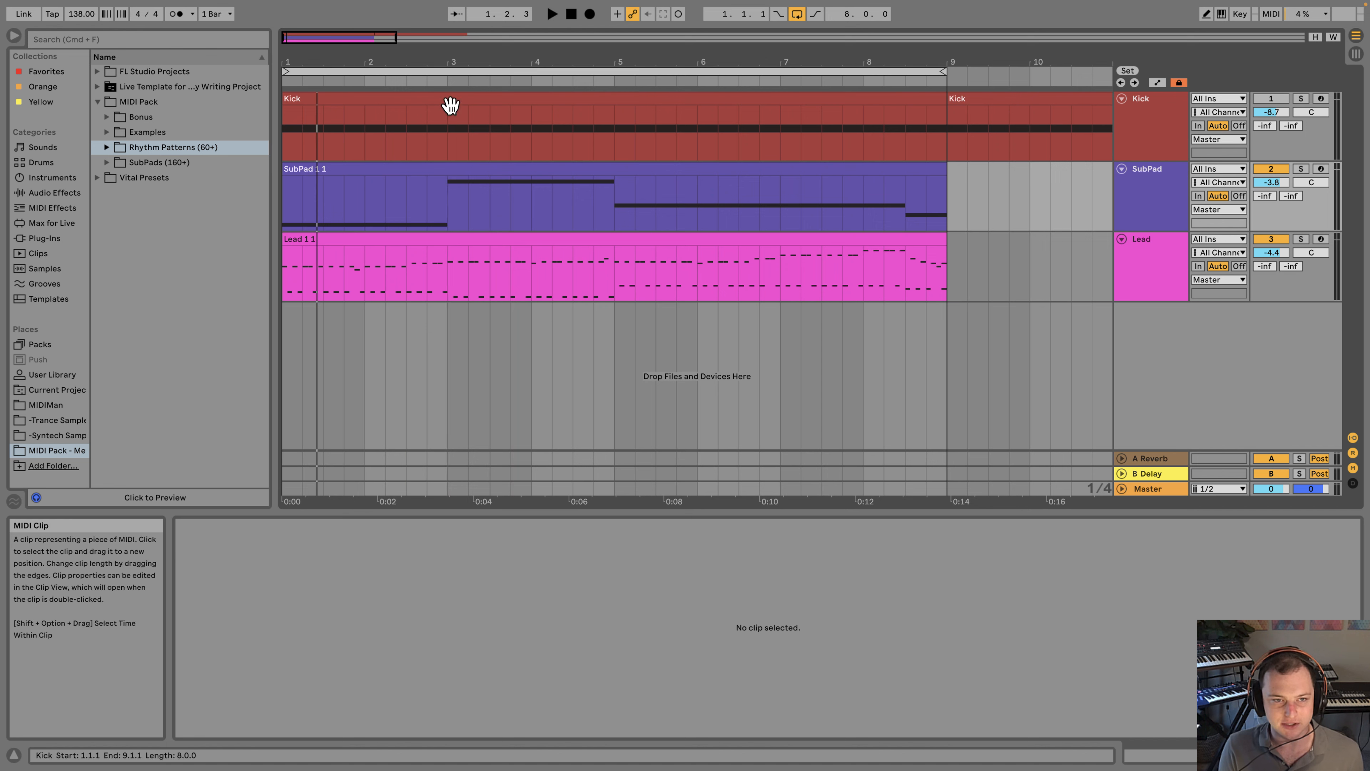
pyautogui.click(294, 276)
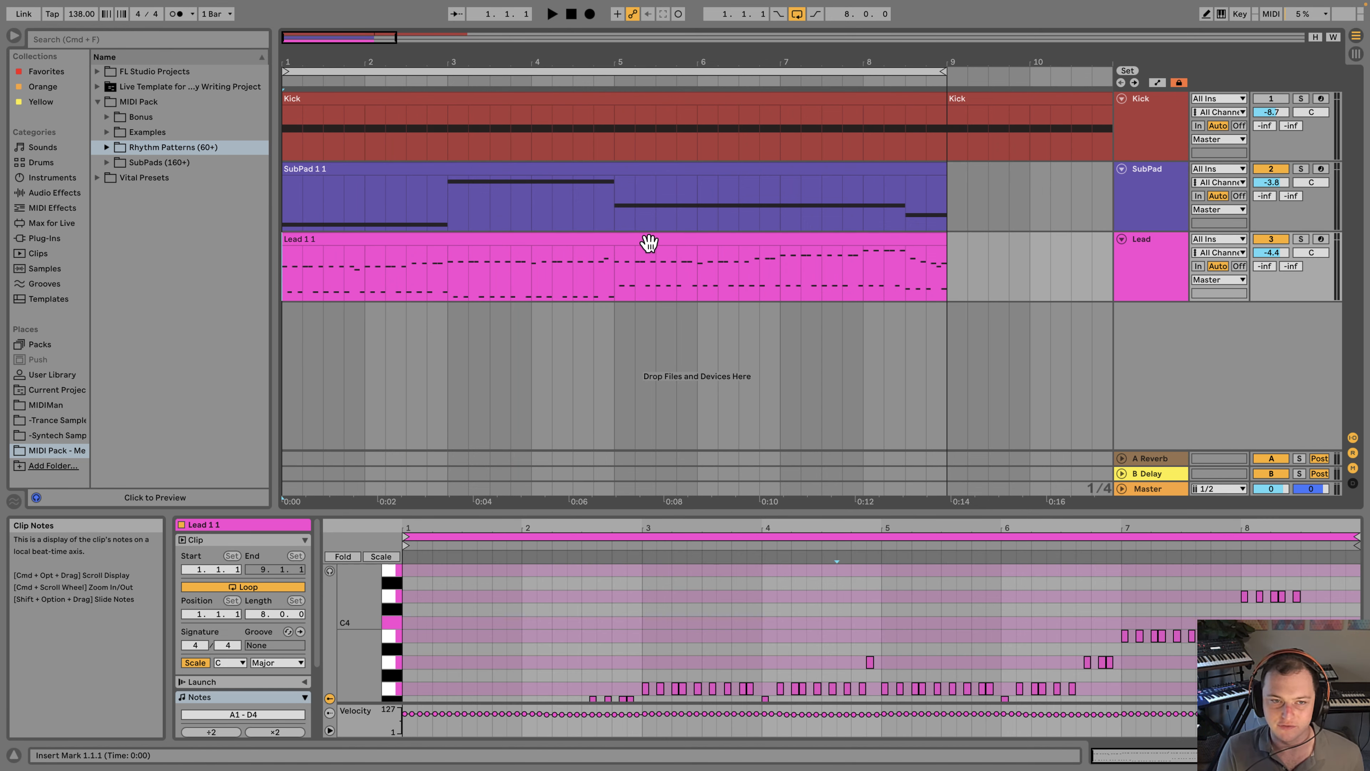
pyautogui.press('space')
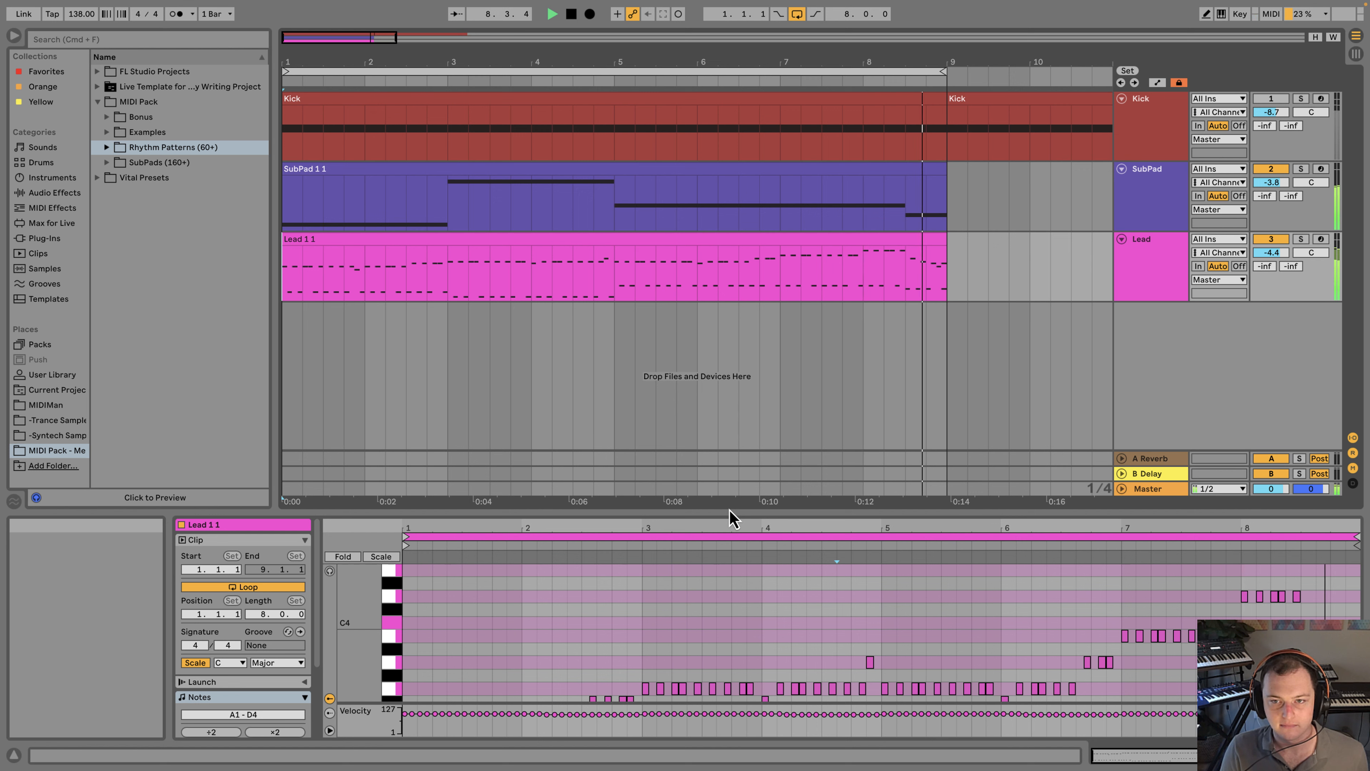
pyautogui.press('space')
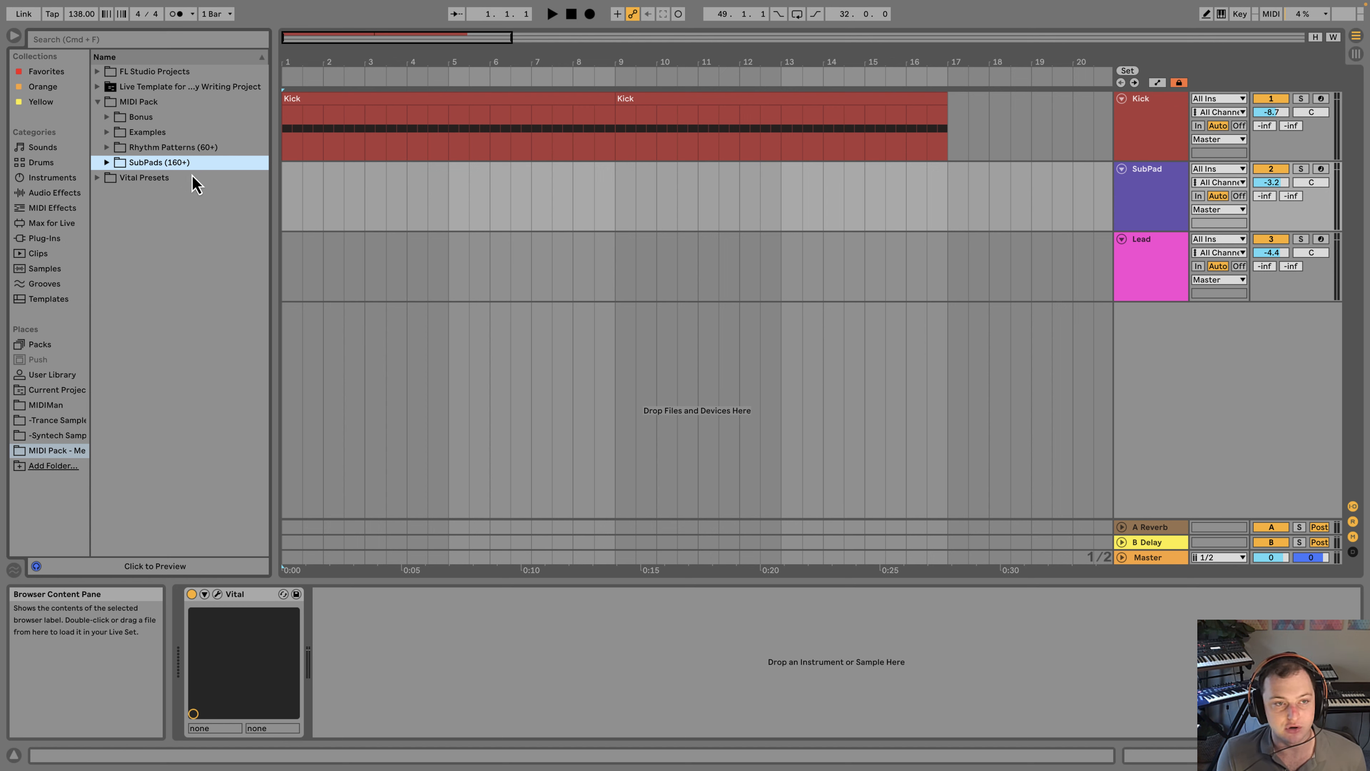
# Step: Place VI-iv-i-VII.mid from the SubPads (160+) folder on the SubPad track at bar 1
pyautogui.click(107, 163)
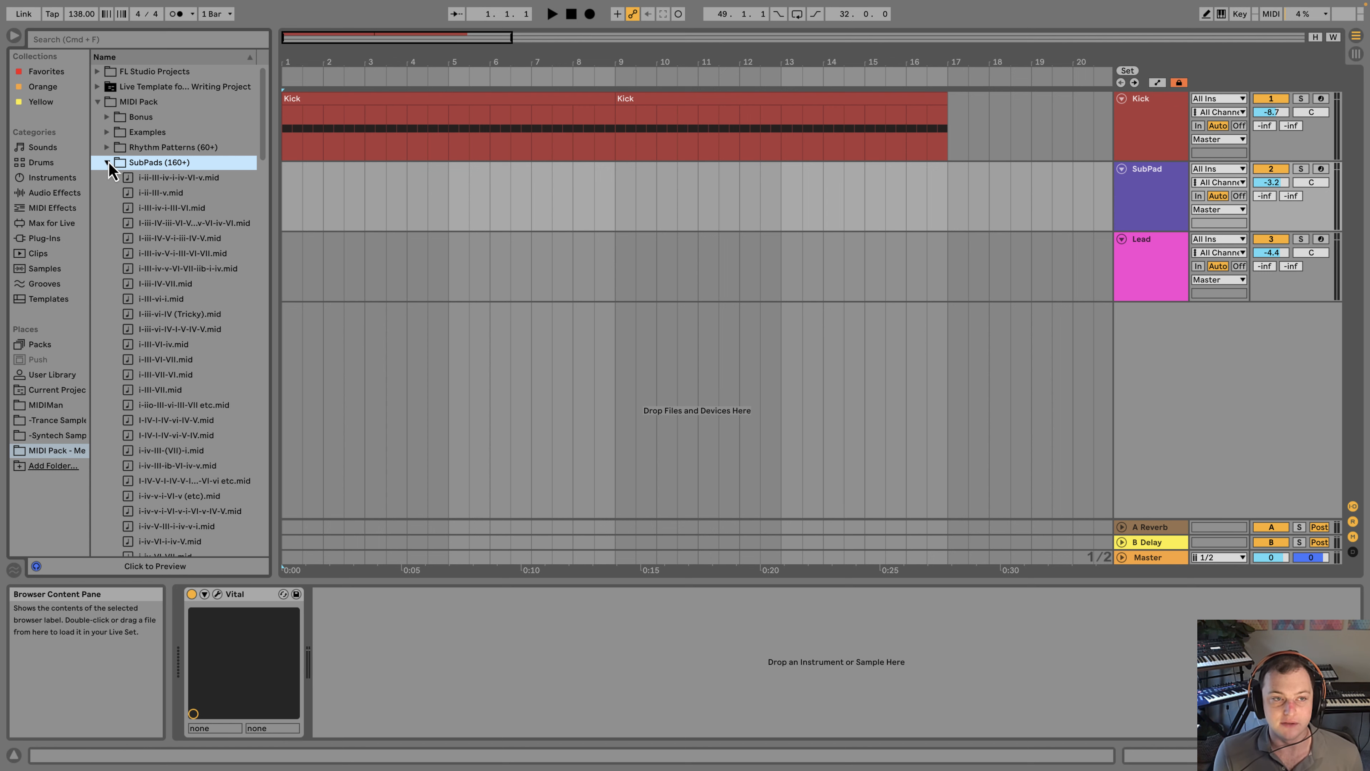
pyautogui.moveTo(263, 129); pyautogui.dragTo(237, 492)
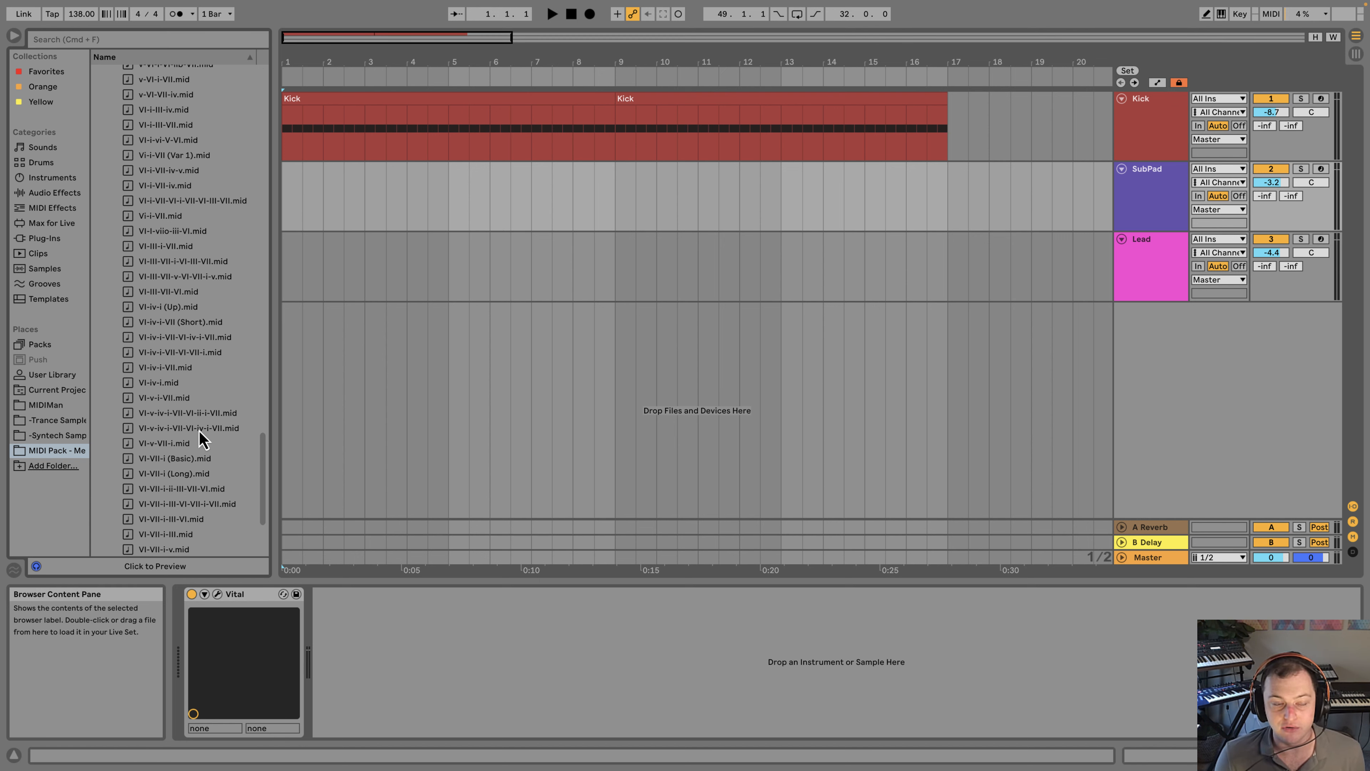
pyautogui.scroll(-6, 199, 431)
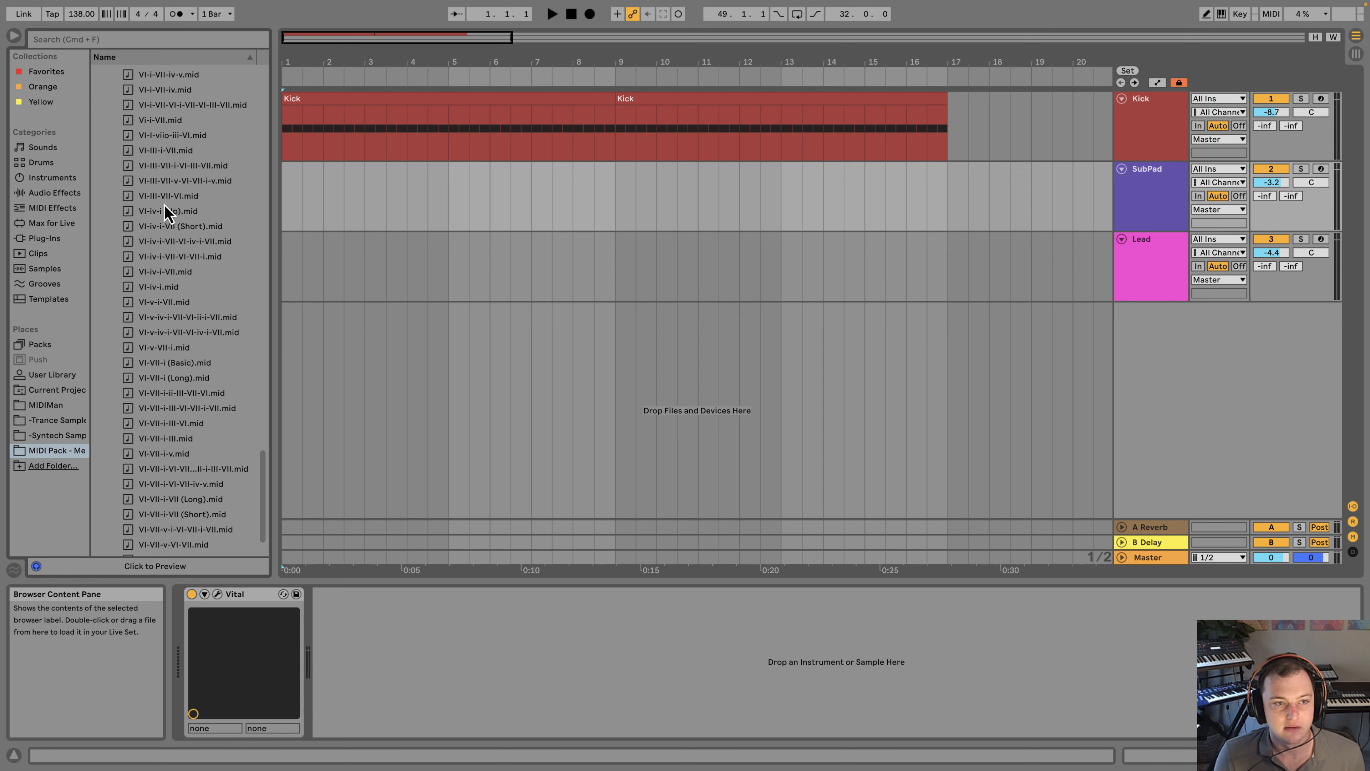
pyautogui.click(165, 273)
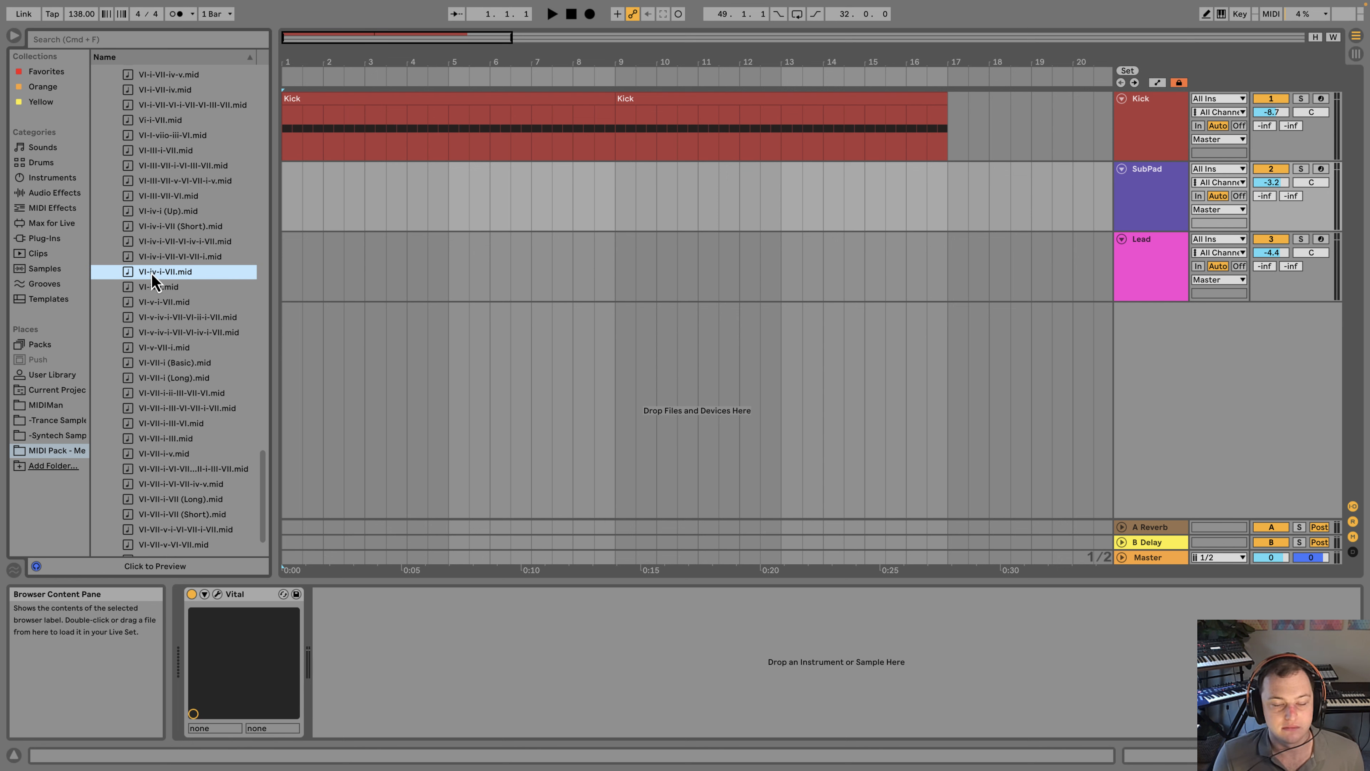
pyautogui.moveTo(153, 281); pyautogui.dragTo(292, 185)
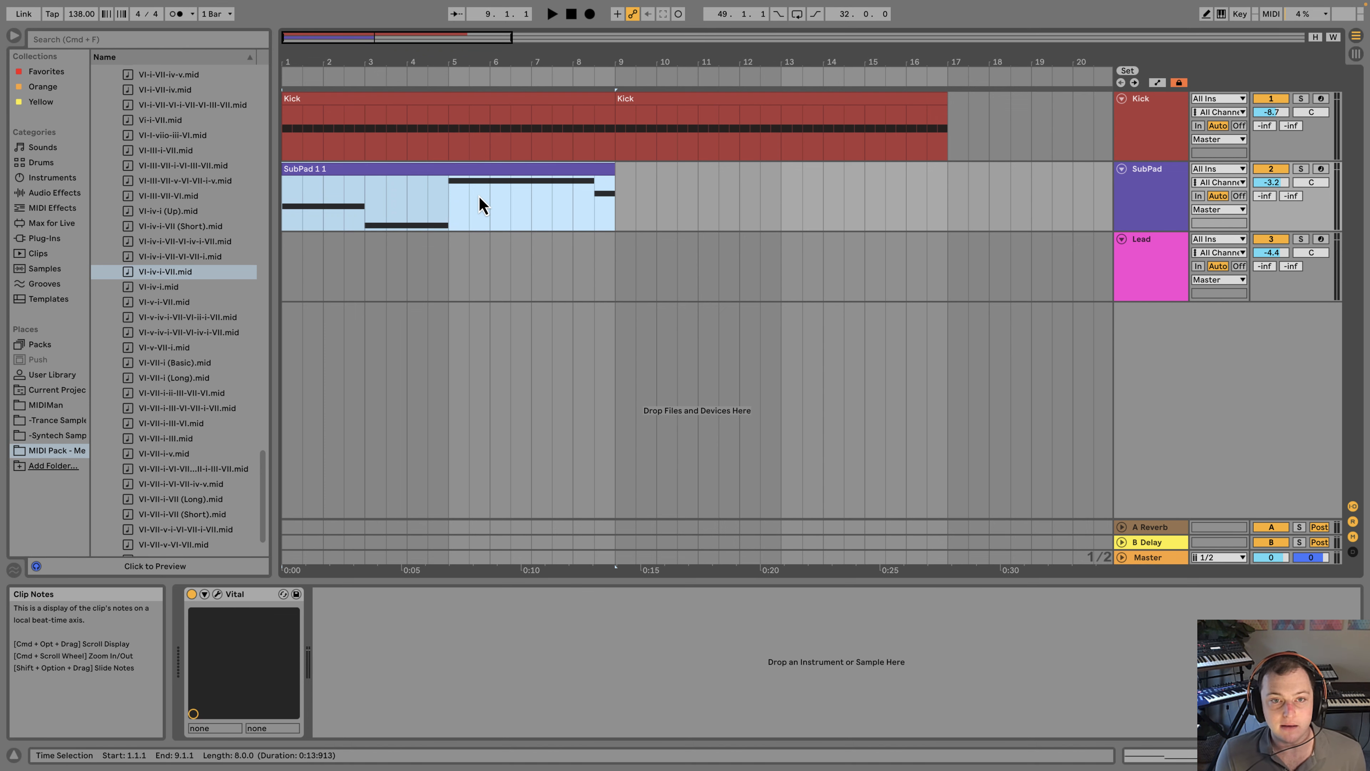
# Step: Examine the bass notes of the SubPad clip in the note editor, then return to the track's devices
pyautogui.click(1137, 199)
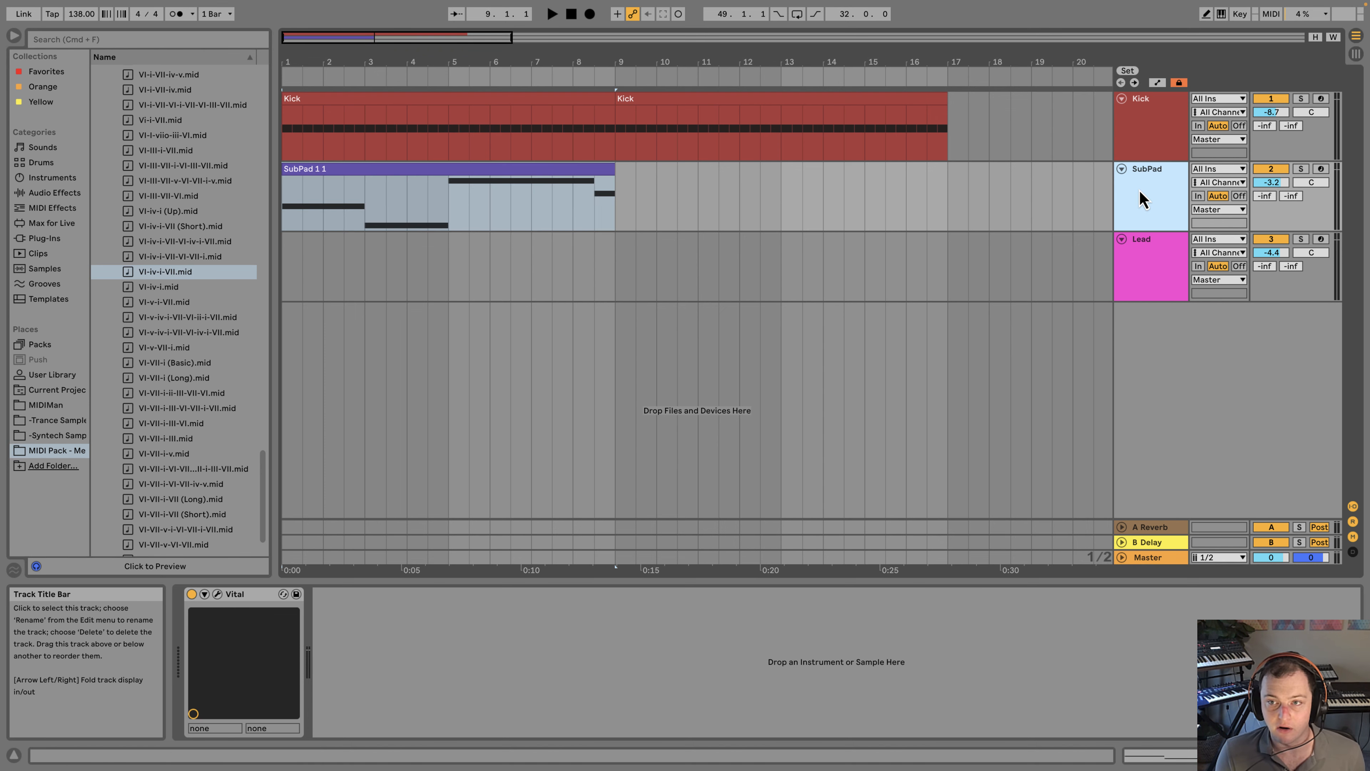
pyautogui.doubleClick(337, 171)
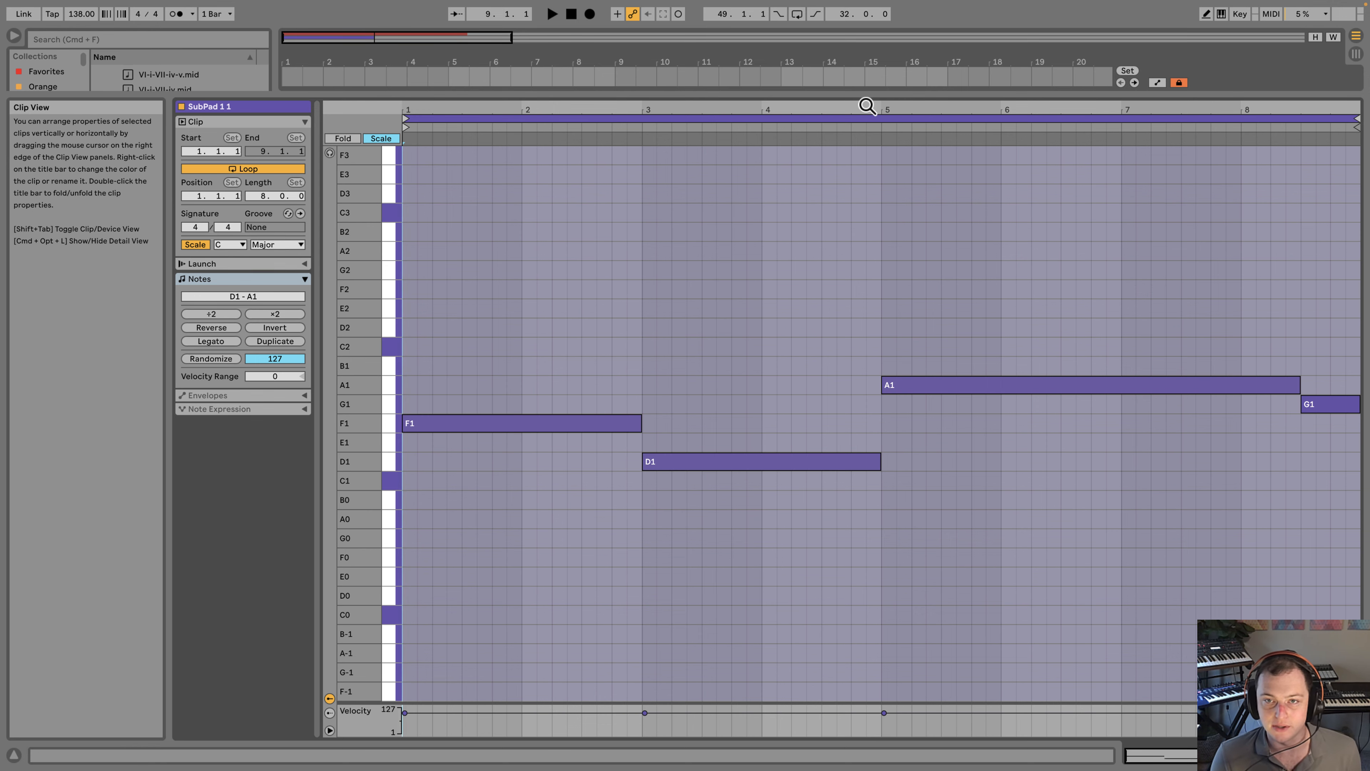
pyautogui.moveTo(866, 102); pyautogui.dragTo(926, 102)
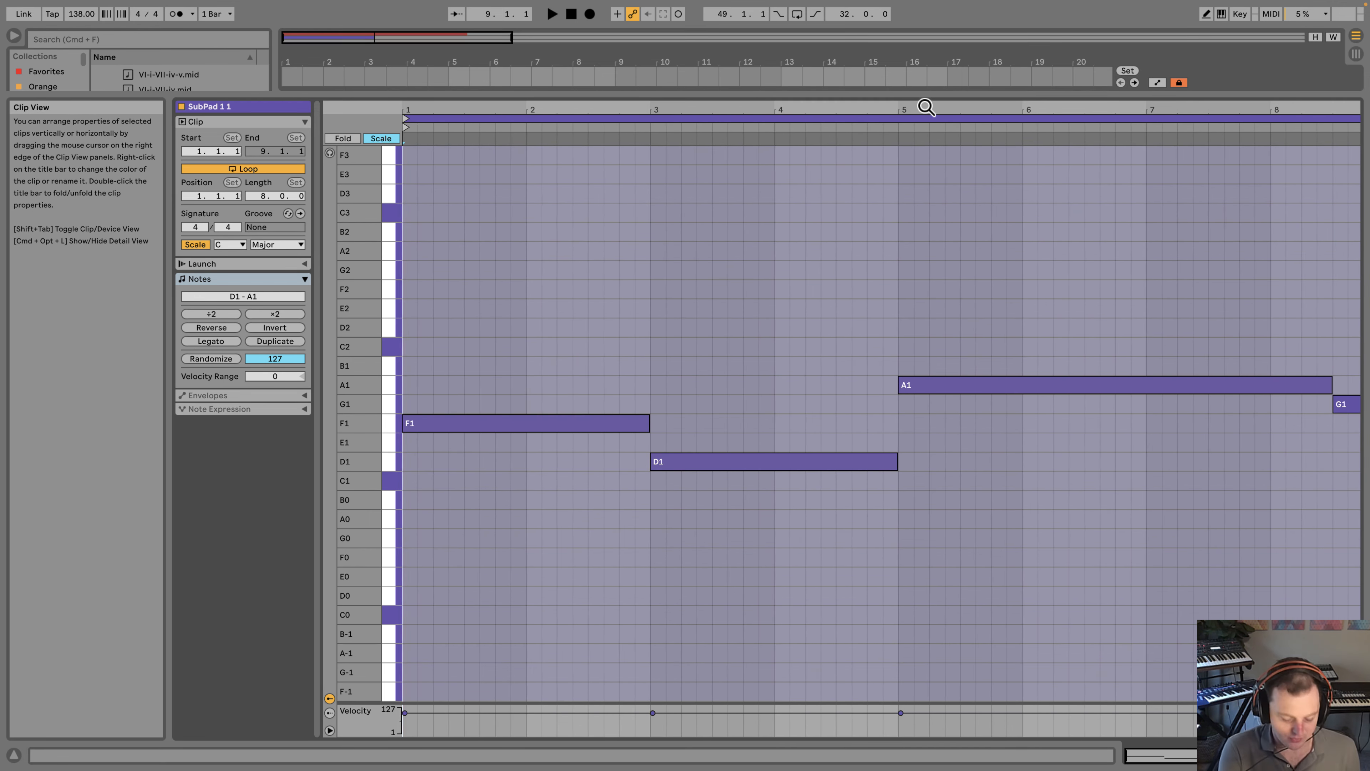
pyautogui.hotkey('shift', 'Tab')
# Step: Mute the Kick track and play the SubPad clip from bar 1
pyautogui.click(1272, 98)
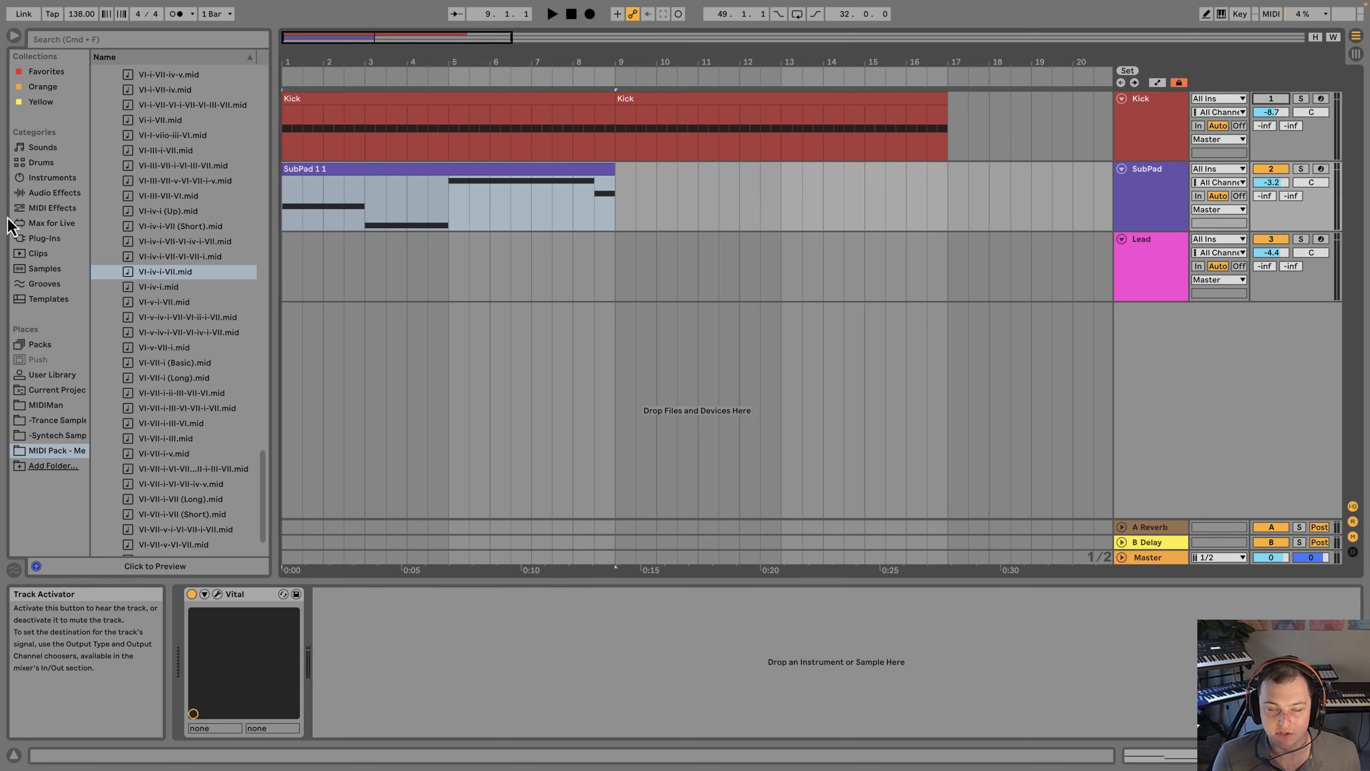
pyautogui.click(284, 212)
pyautogui.press('space')
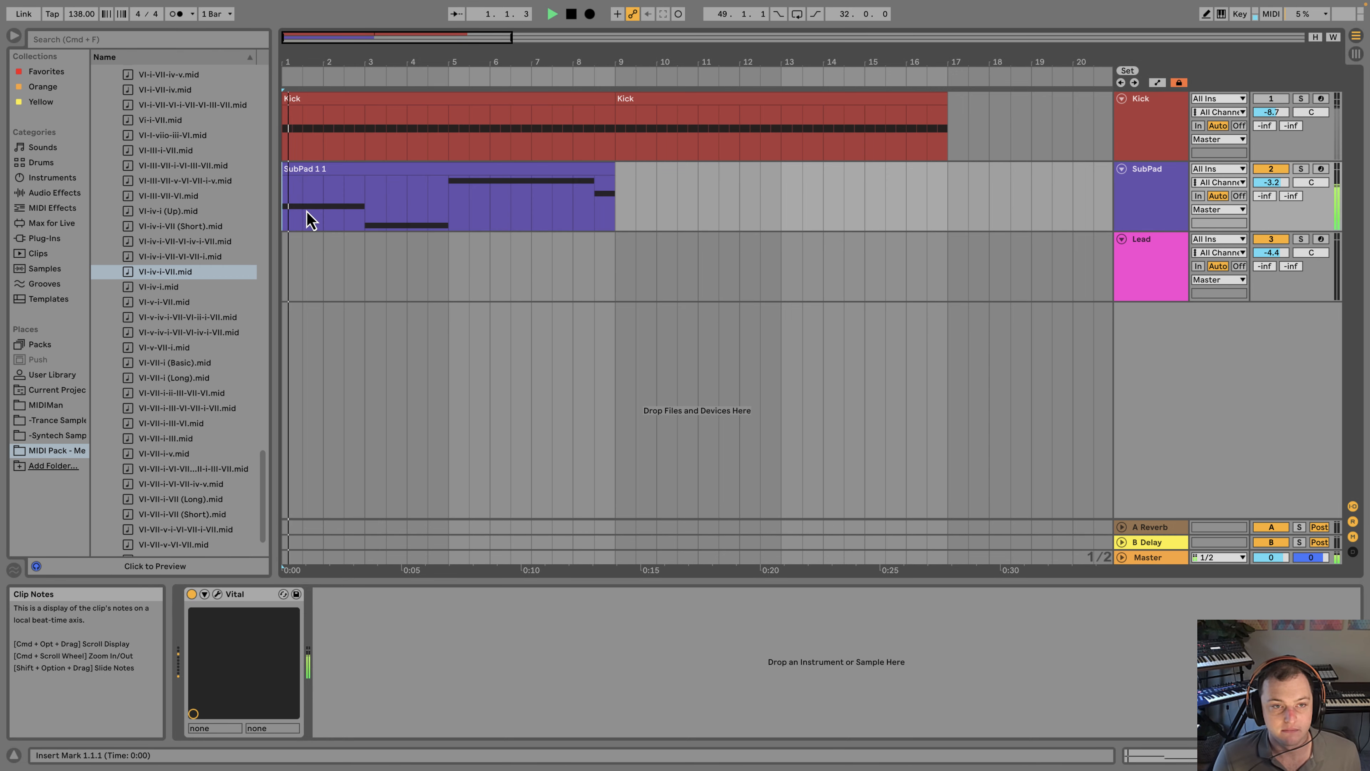
pyautogui.moveTo(337, 65); pyautogui.dragTo(352, 92)
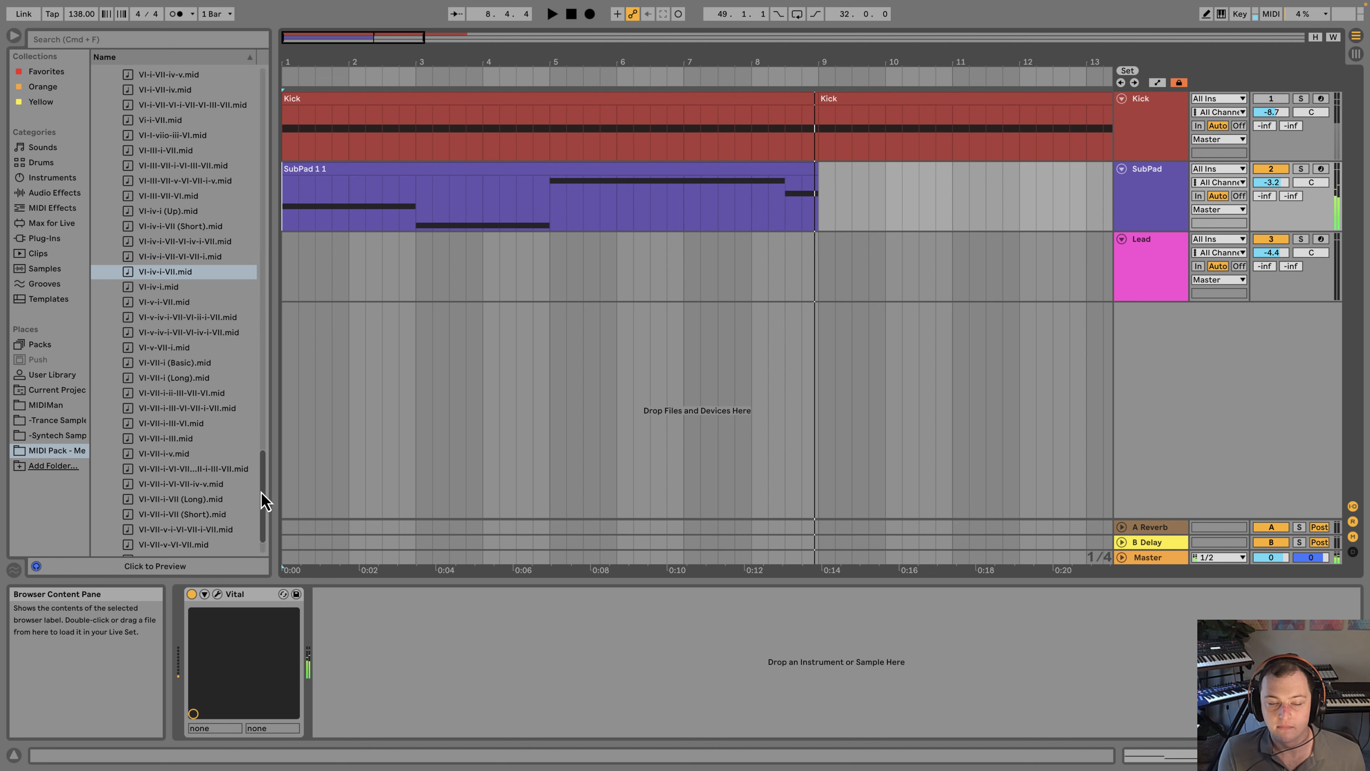
# Step: Collapse the SubPads folder and inspect the devices on the SubPad and Lead tracks
pyautogui.moveTo(263, 489); pyautogui.dragTo(274, 99)
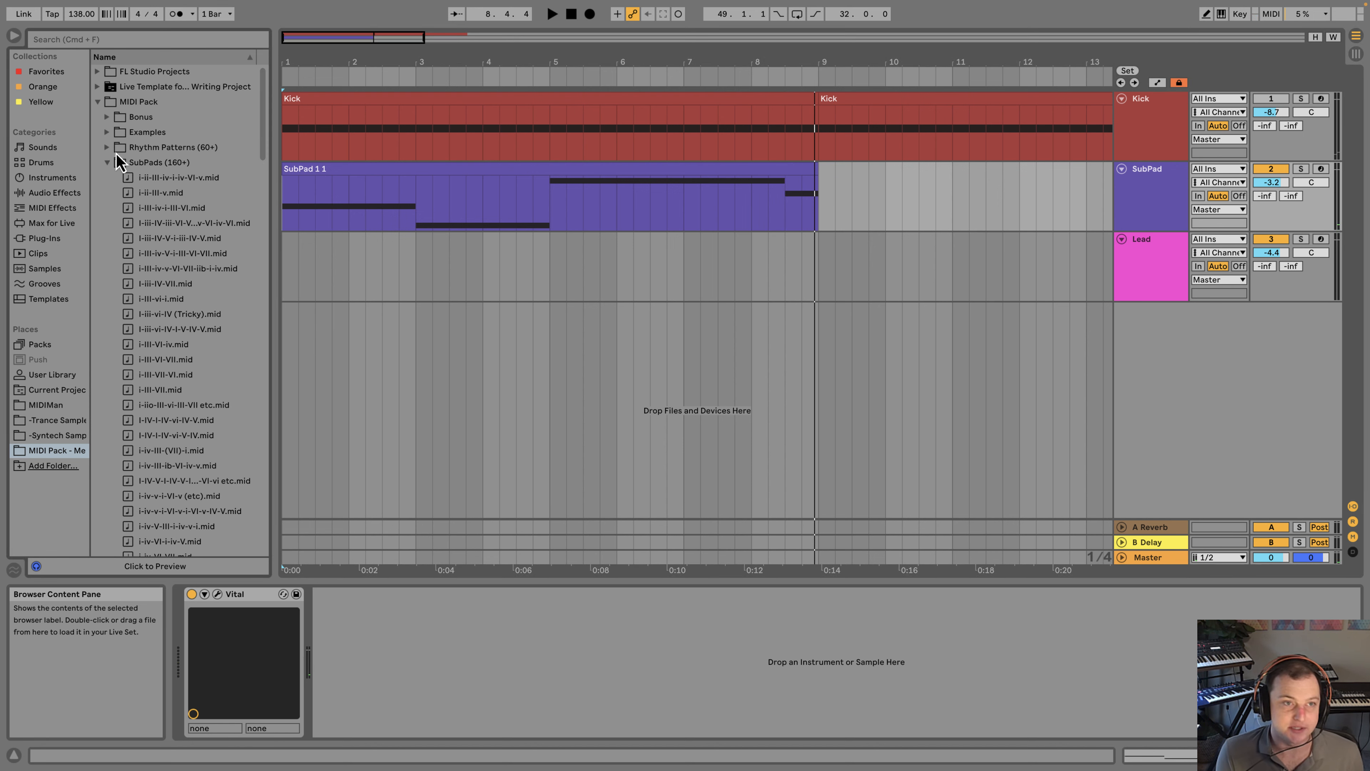
pyautogui.click(108, 163)
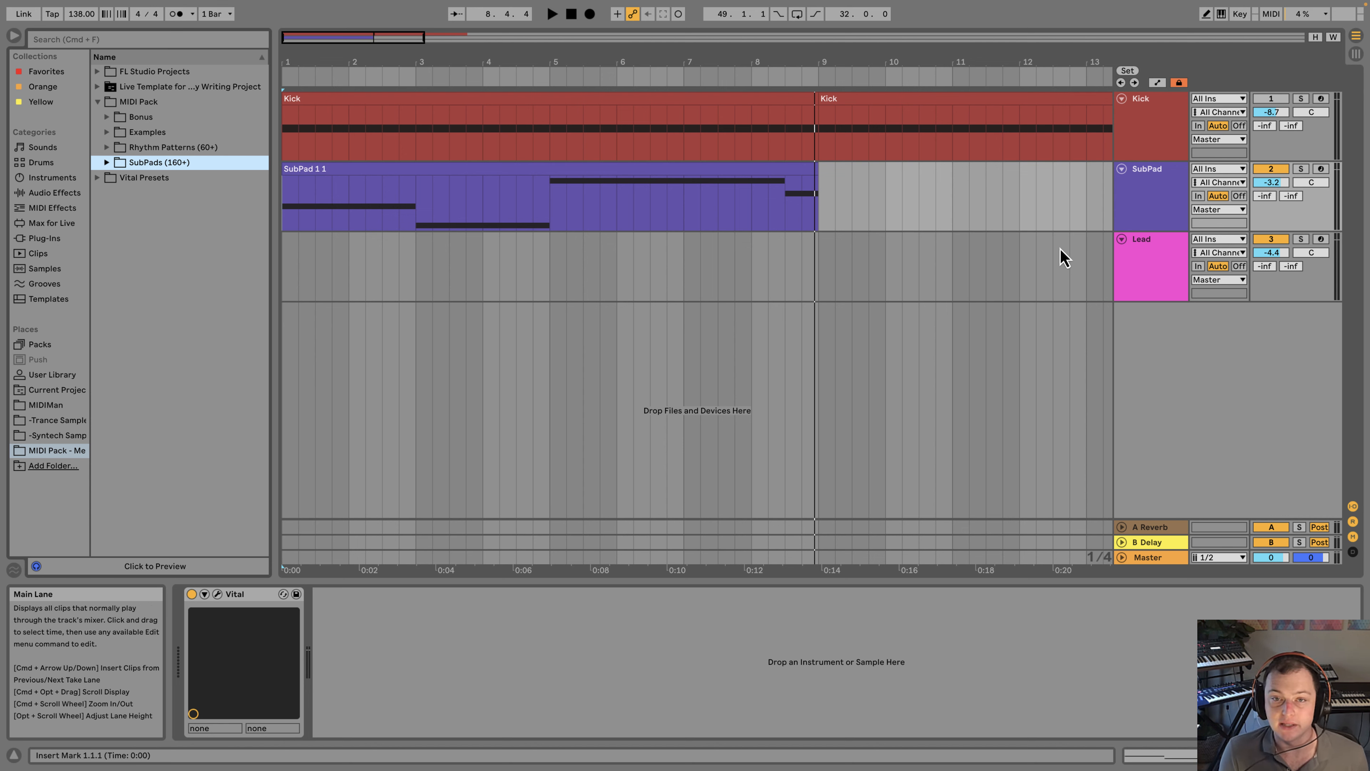
pyautogui.click(304, 268)
pyautogui.click(1133, 209)
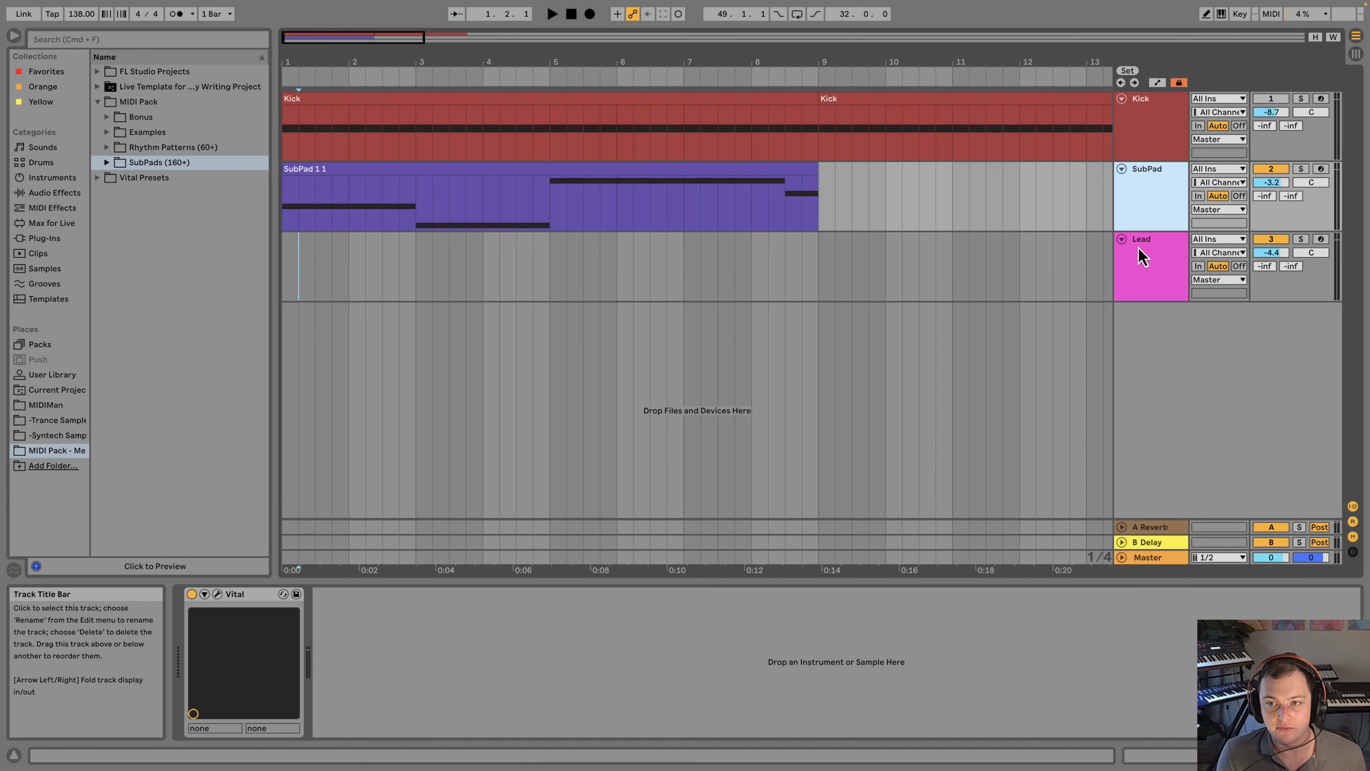
pyautogui.click(1138, 247)
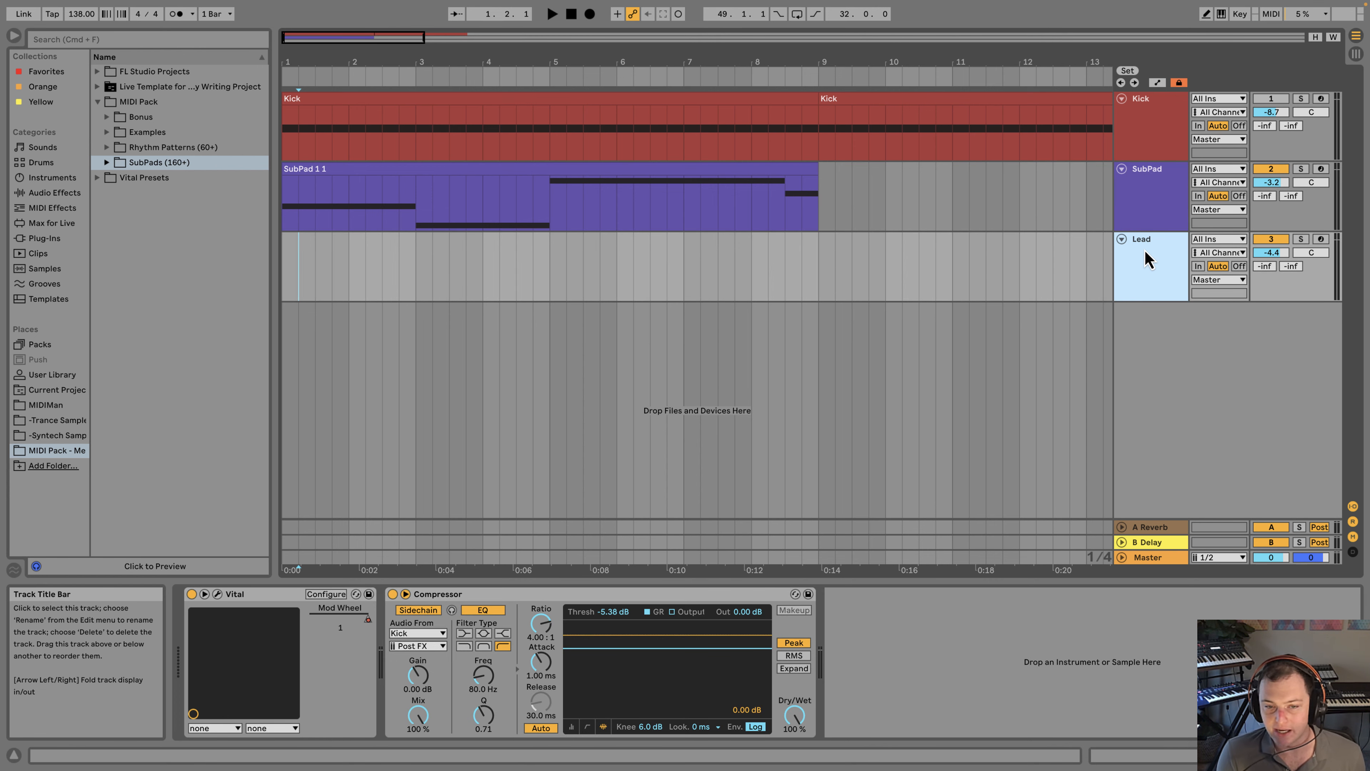
pyautogui.click(1149, 213)
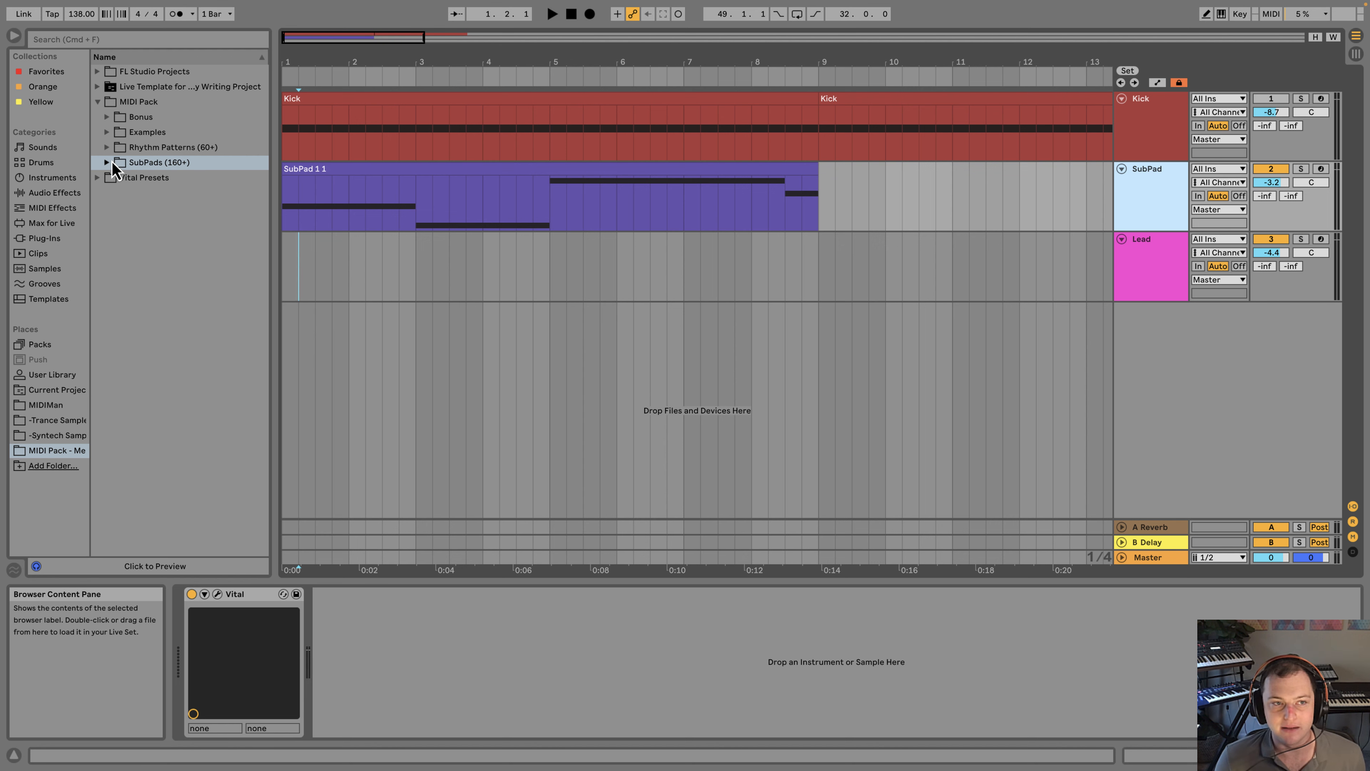
# Step: Expand the Rhythm Patterns (60+) folder and look through its lead and pluck MIDI files
pyautogui.click(107, 162)
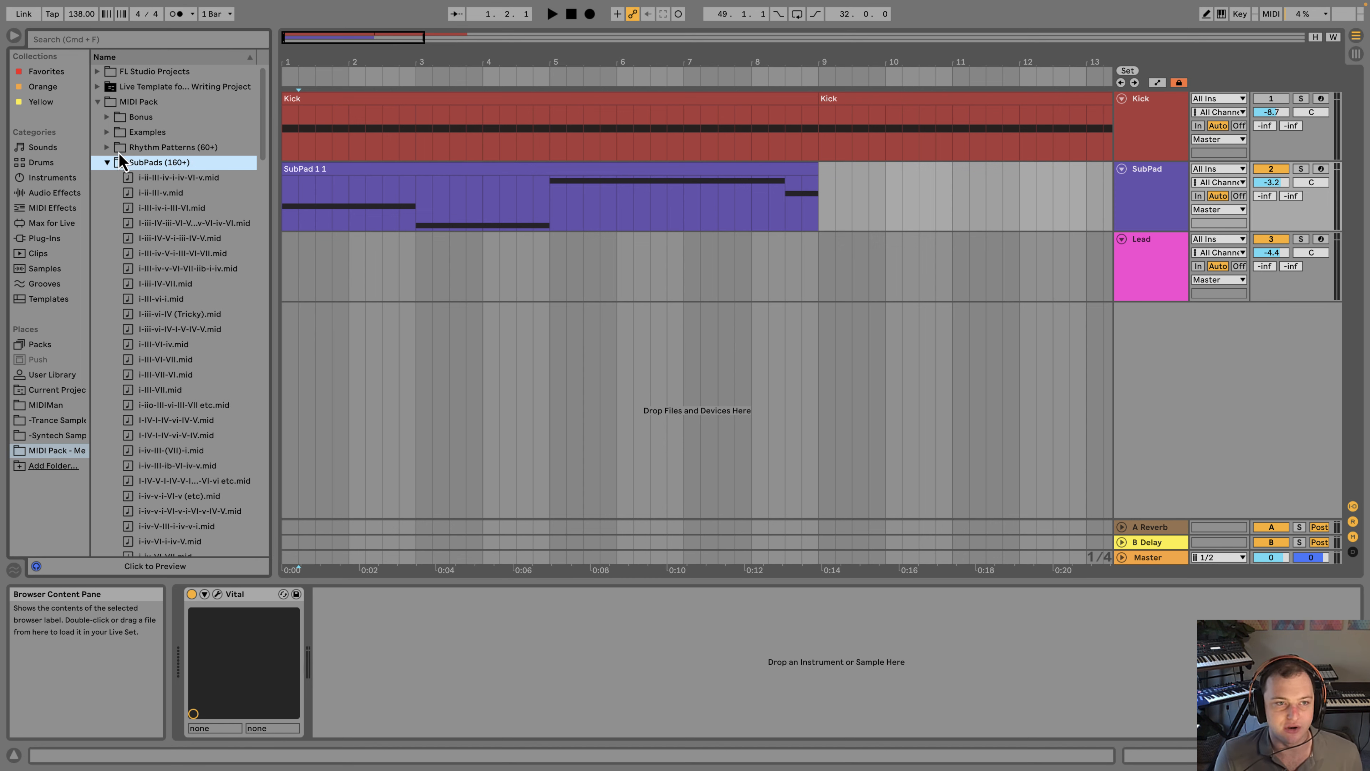
pyautogui.click(106, 162)
pyautogui.click(107, 147)
pyautogui.scroll(-10, 183, 269)
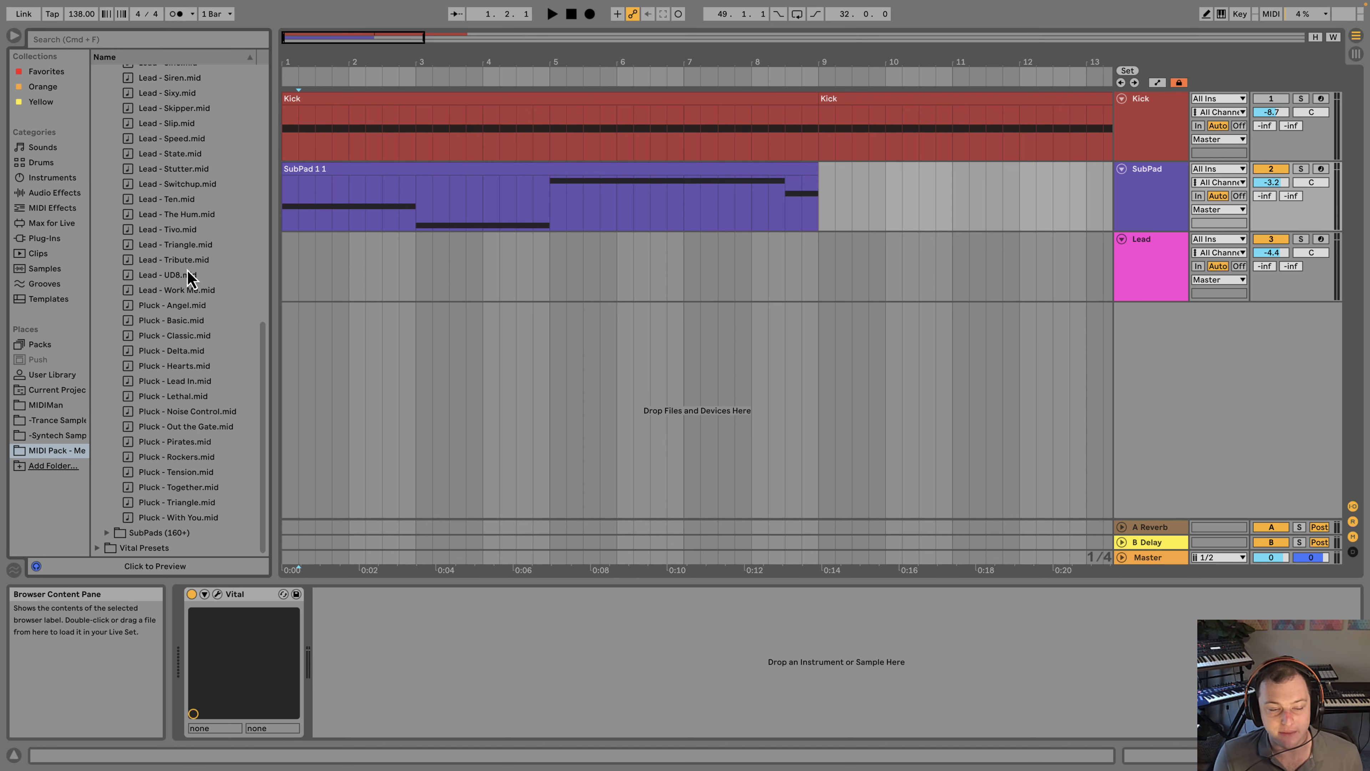
pyautogui.scroll(10, 178, 291)
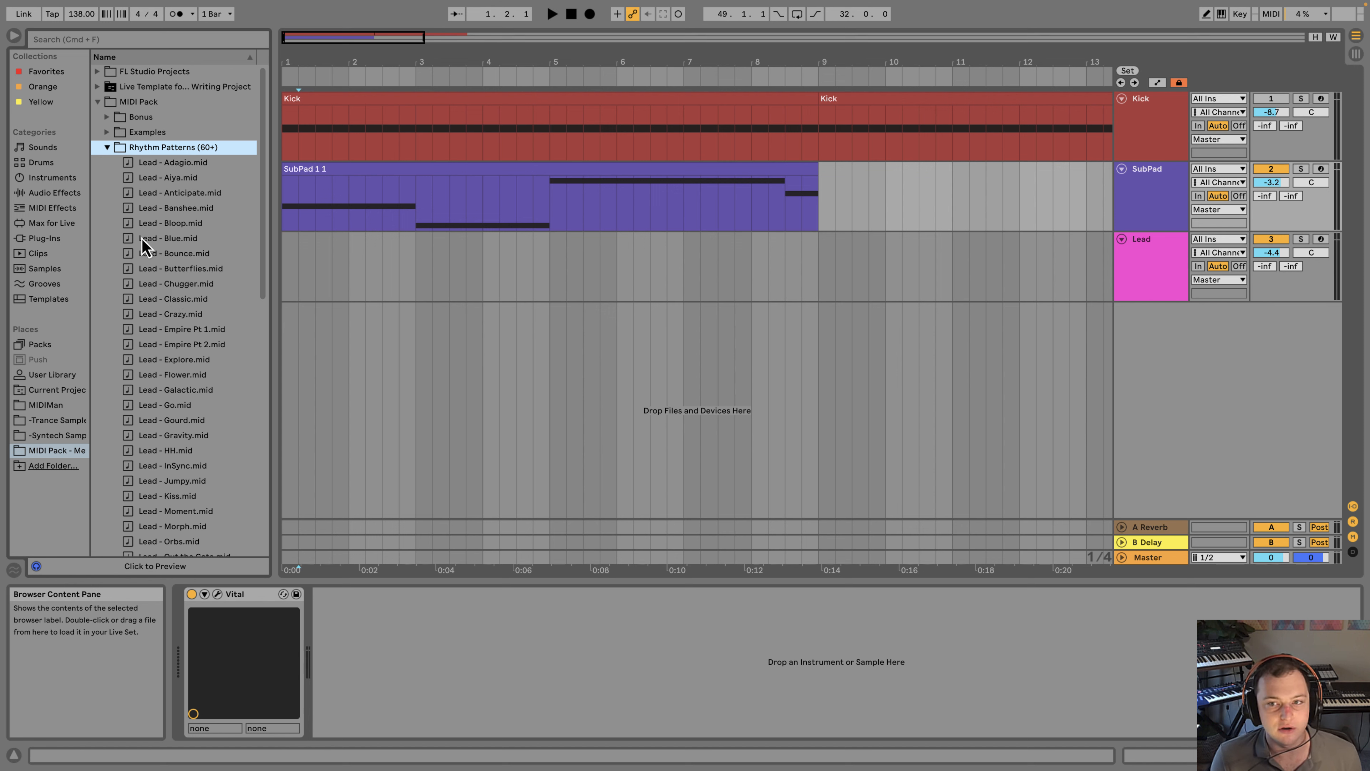
# Step: Try Lead - Banshee.mid on the Lead track at bar 1 and audition it with the SubPad
pyautogui.moveTo(144, 246); pyautogui.dragTo(285, 265)
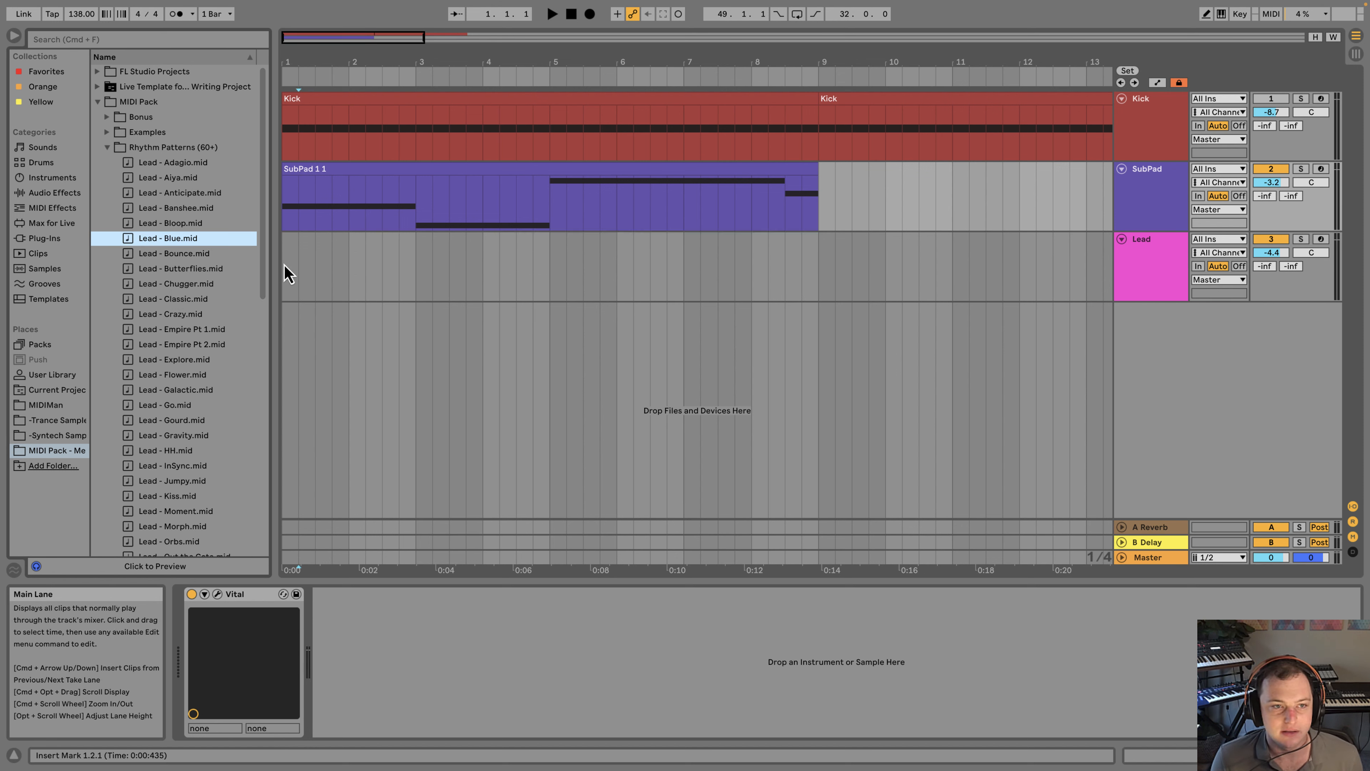
pyautogui.moveTo(198, 207); pyautogui.dragTo(286, 268)
pyautogui.press('space')
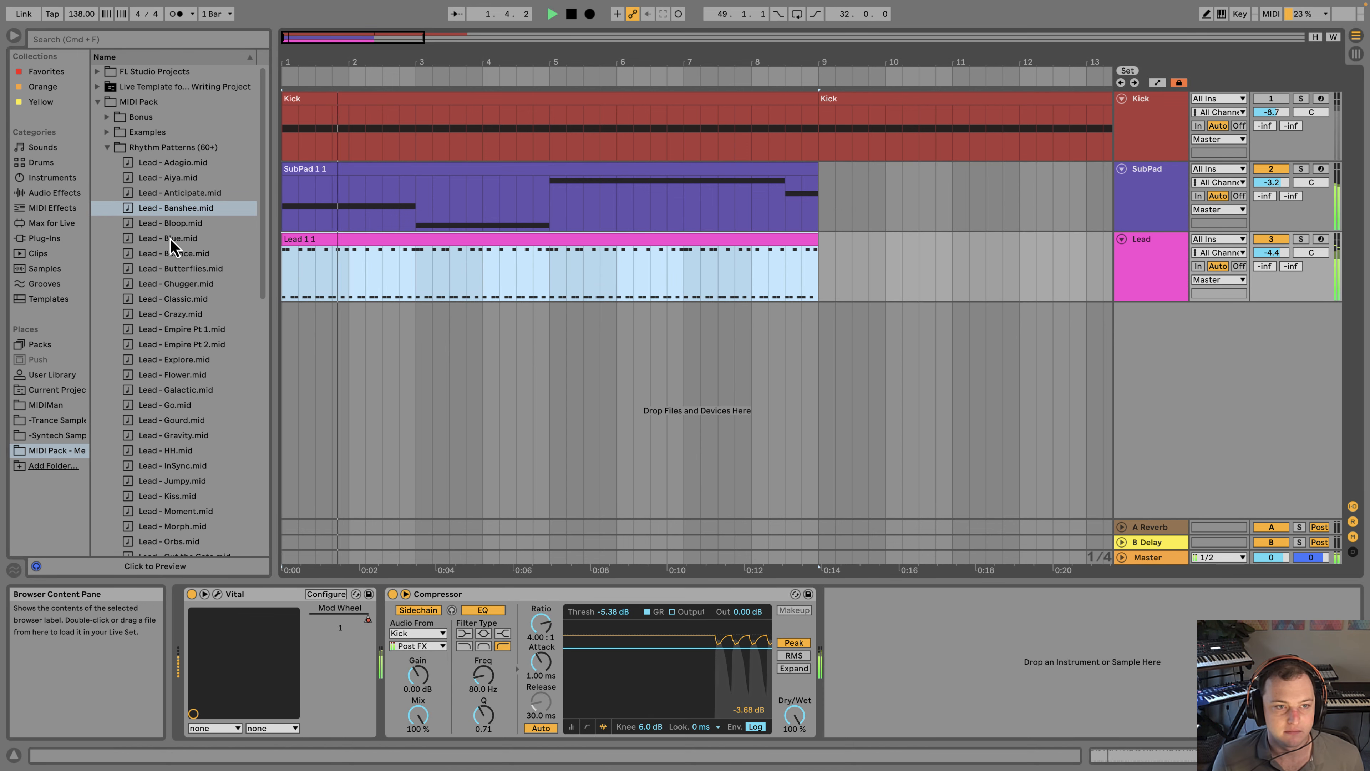
pyautogui.press('space')
# Step: Replace the Lead clip with Lead - Bloop.mid at bar 1, audition it, and collapse the Rhythm Patterns folder
pyautogui.moveTo(175, 223); pyautogui.dragTo(284, 259)
pyautogui.press('space')
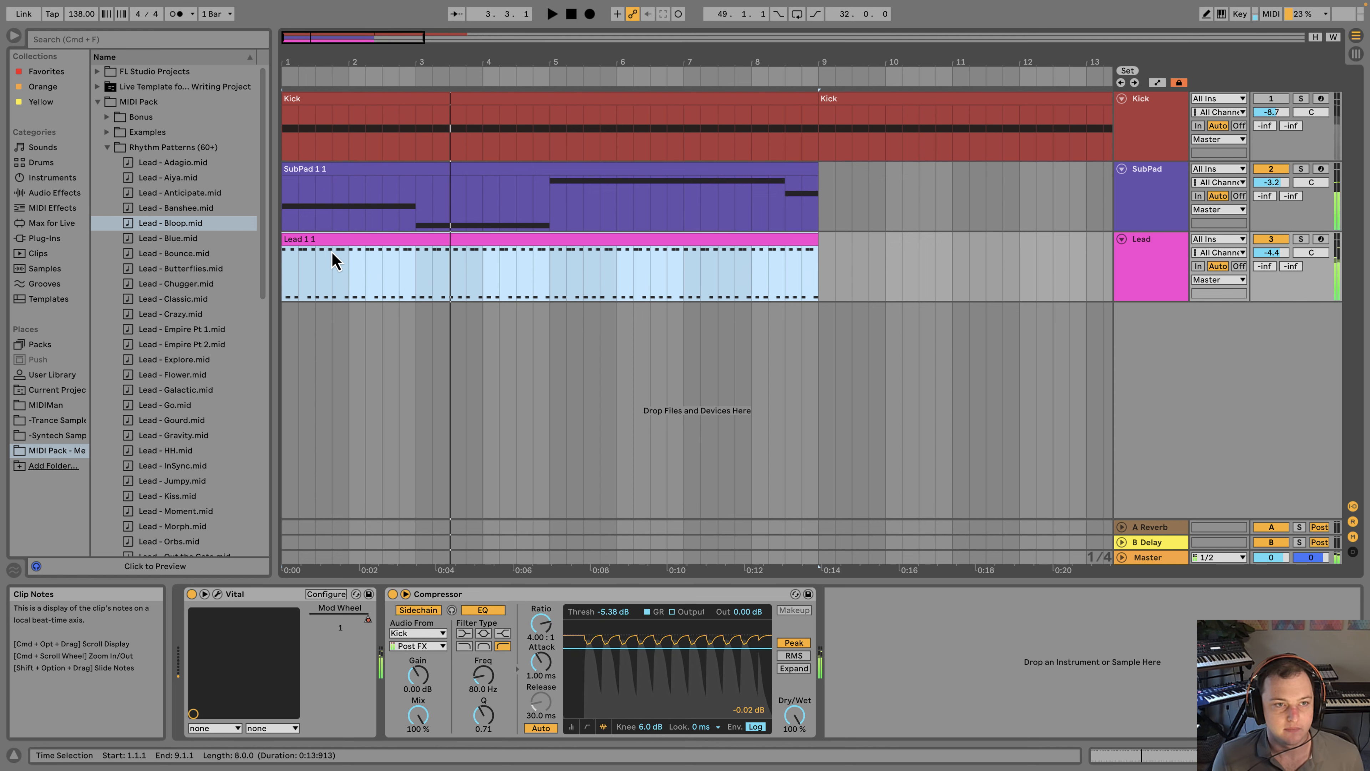
pyautogui.press('space')
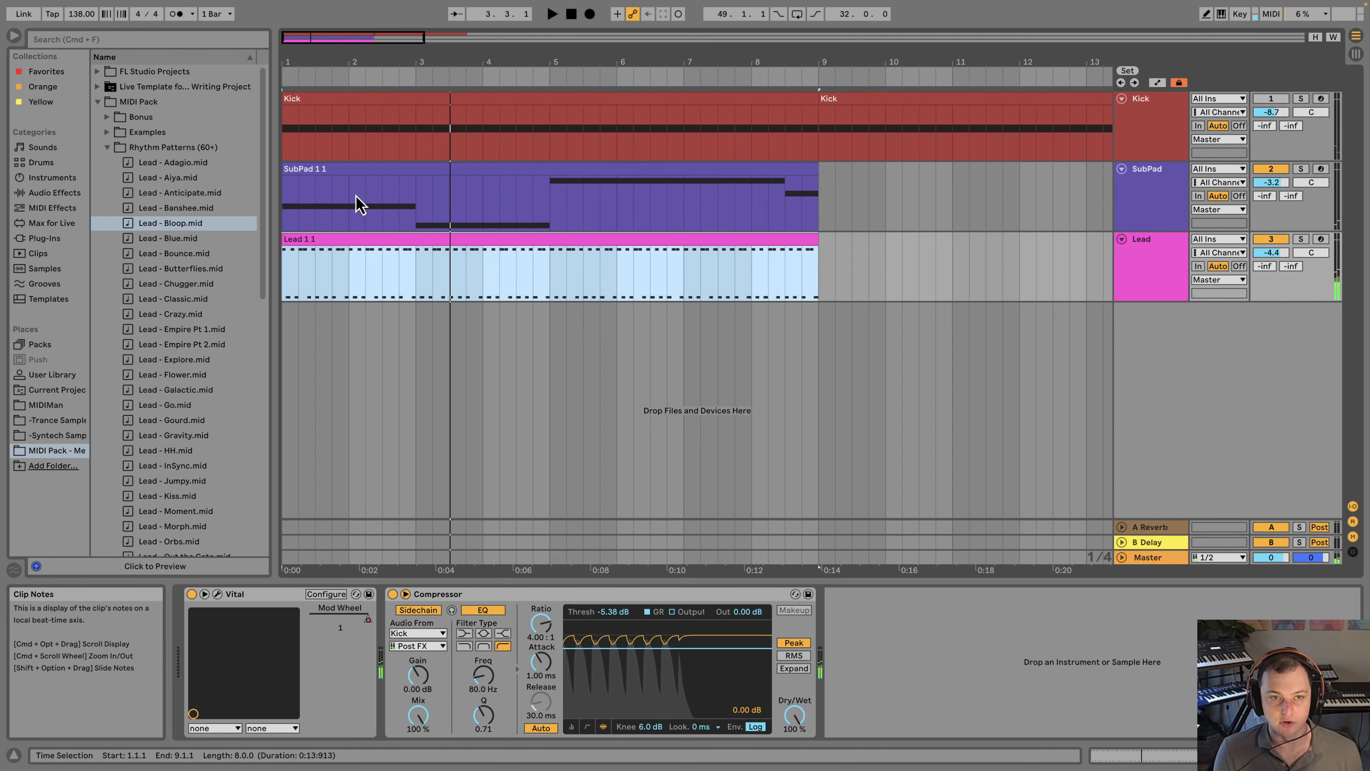
pyautogui.click(107, 147)
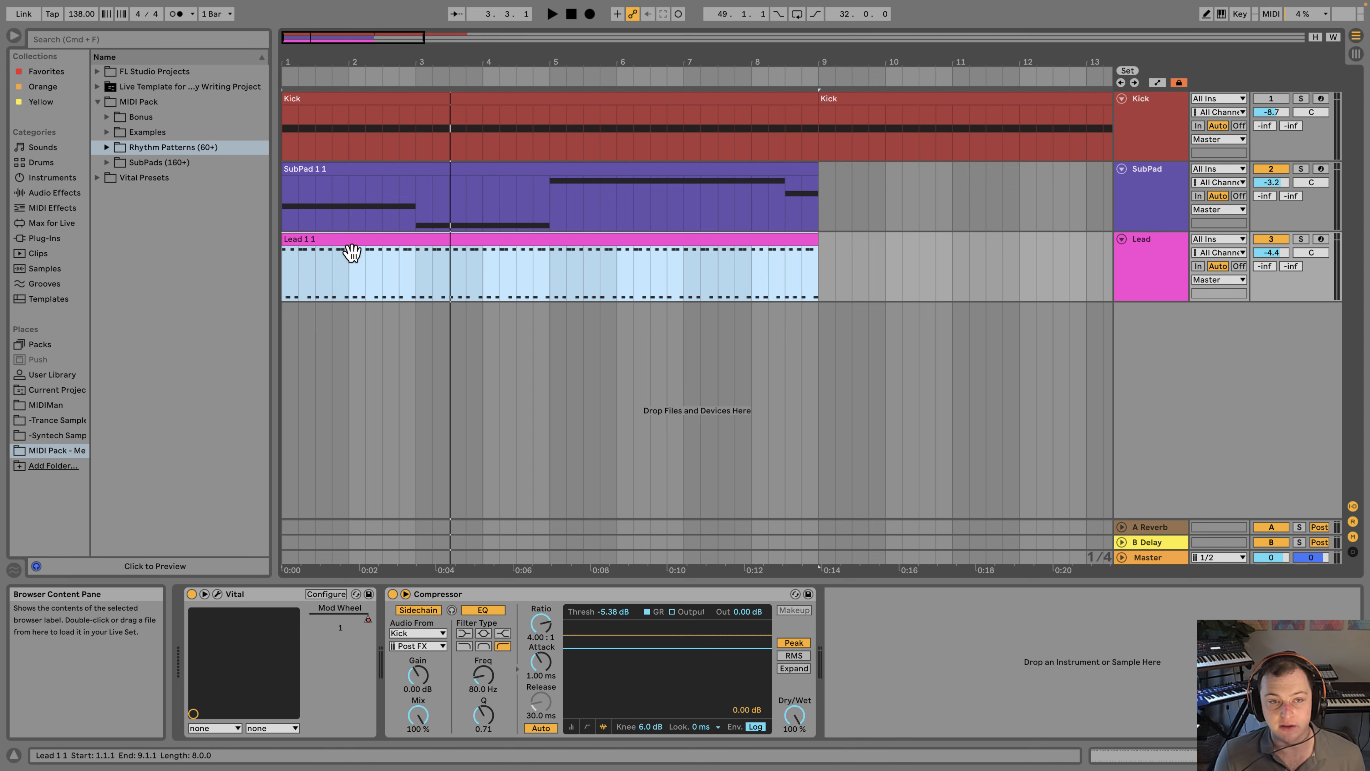
# Step: Open the SubPad and Lead clips together in the note editor with the Lead clip in focus
pyautogui.click(410, 180)
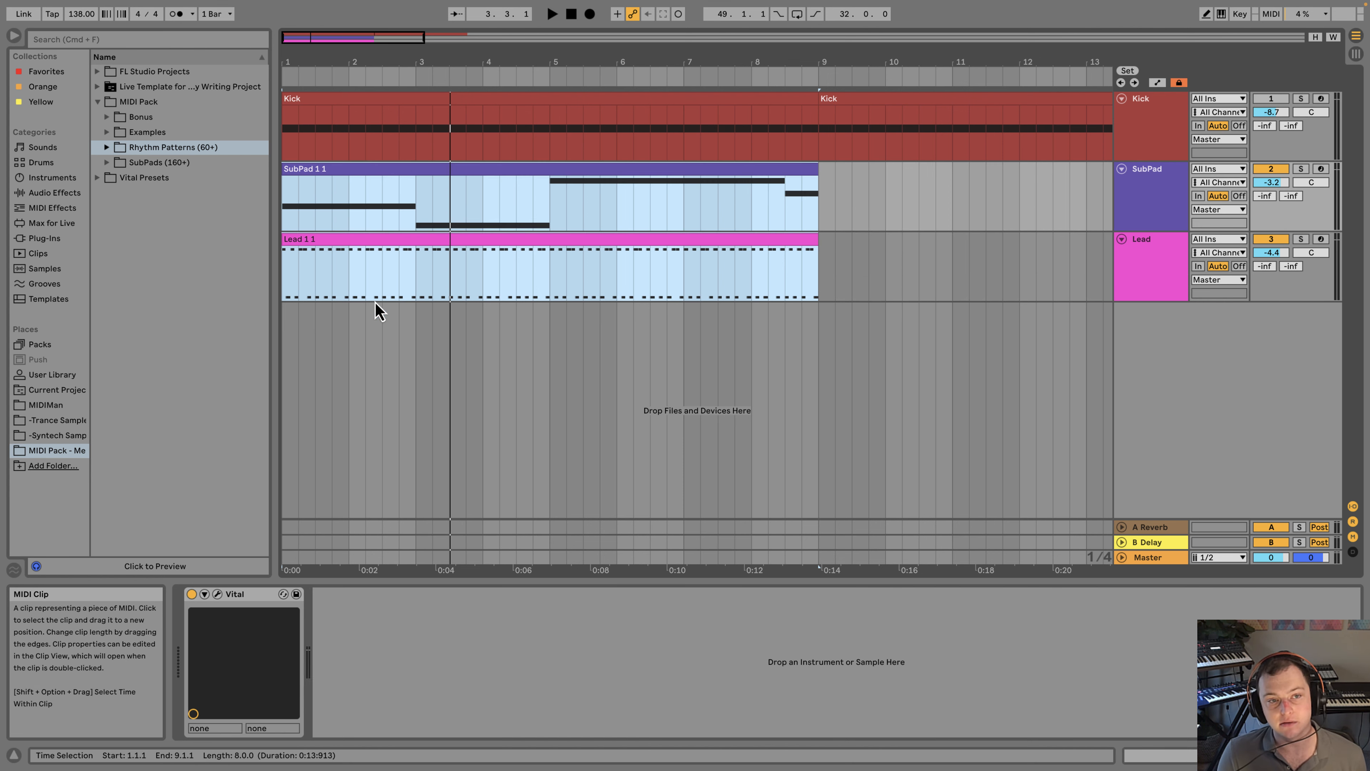
pyautogui.doubleClick(471, 239)
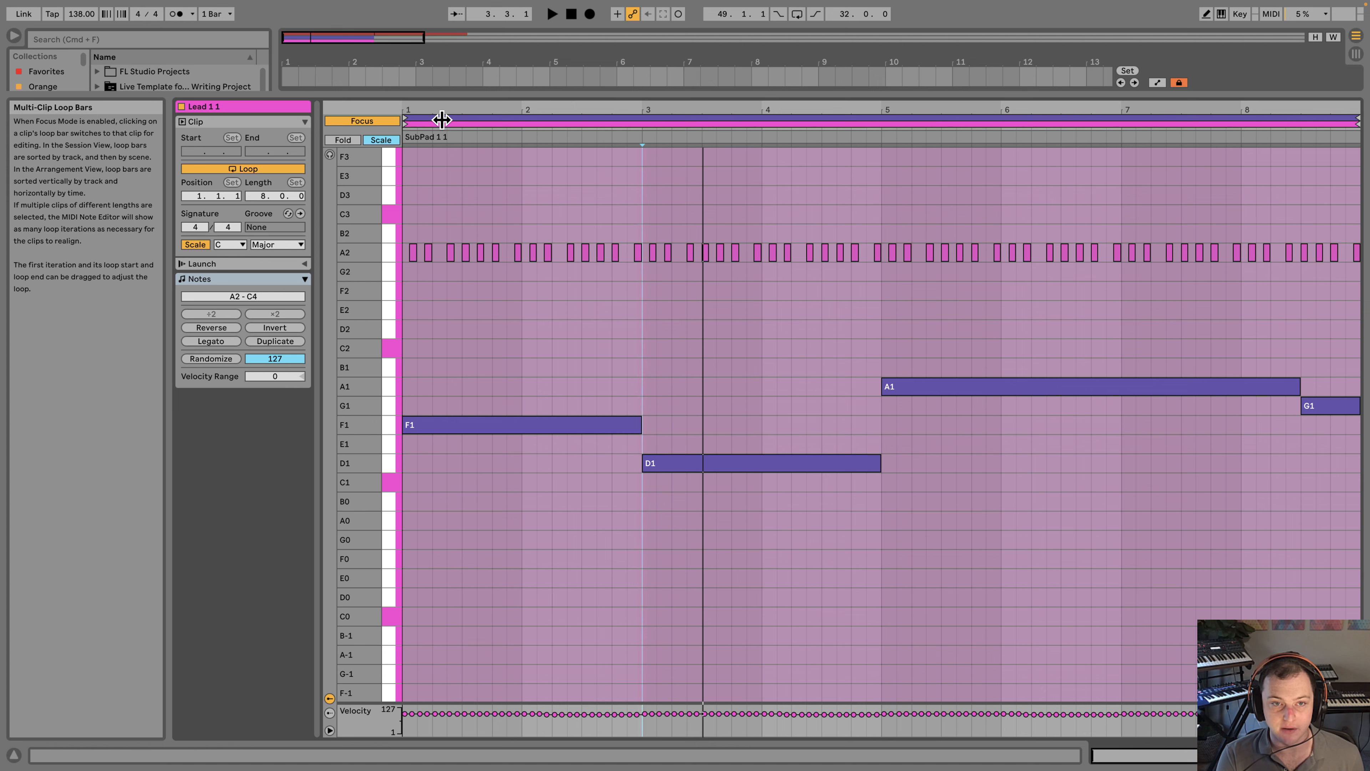
pyautogui.scroll(3, 475, 238)
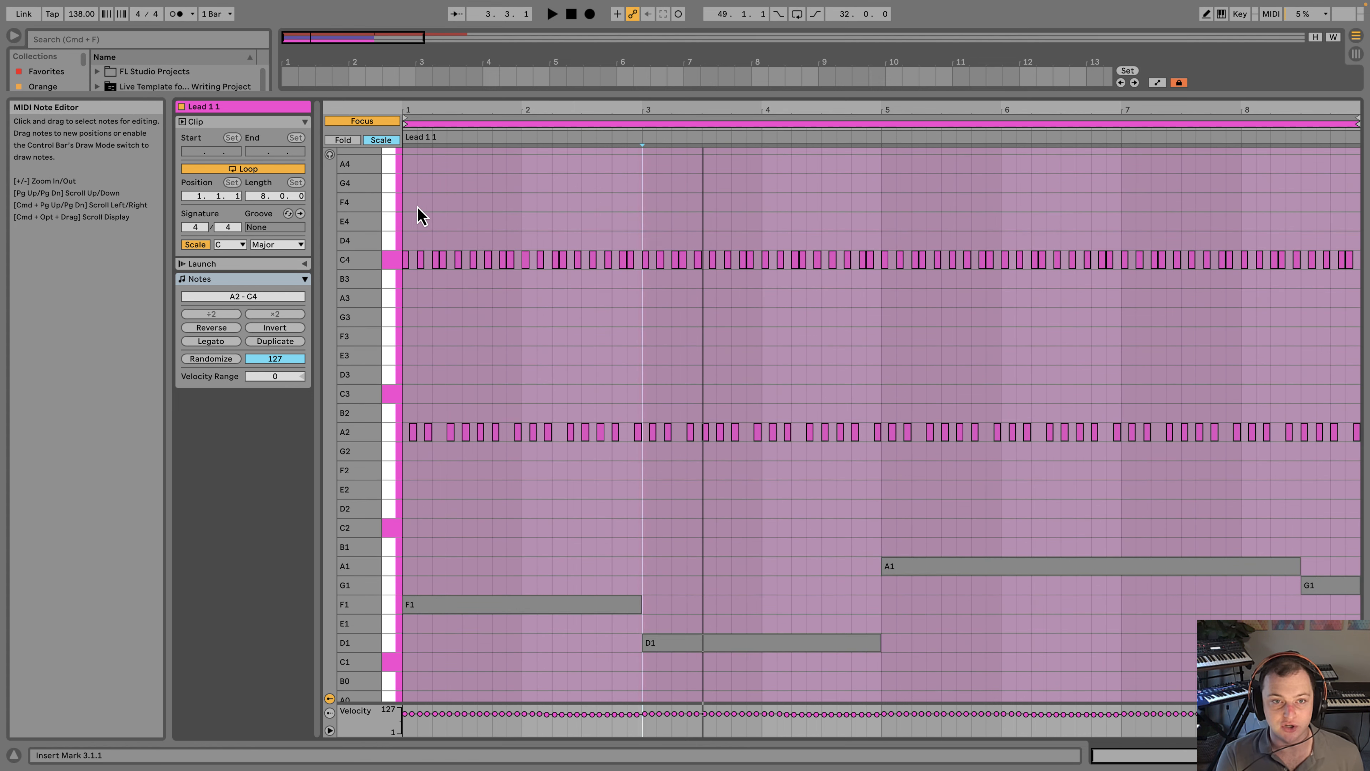
# Step: Switch the Lead clip's scale folding and C Major scale highlighting off and back on
pyautogui.click(380, 140)
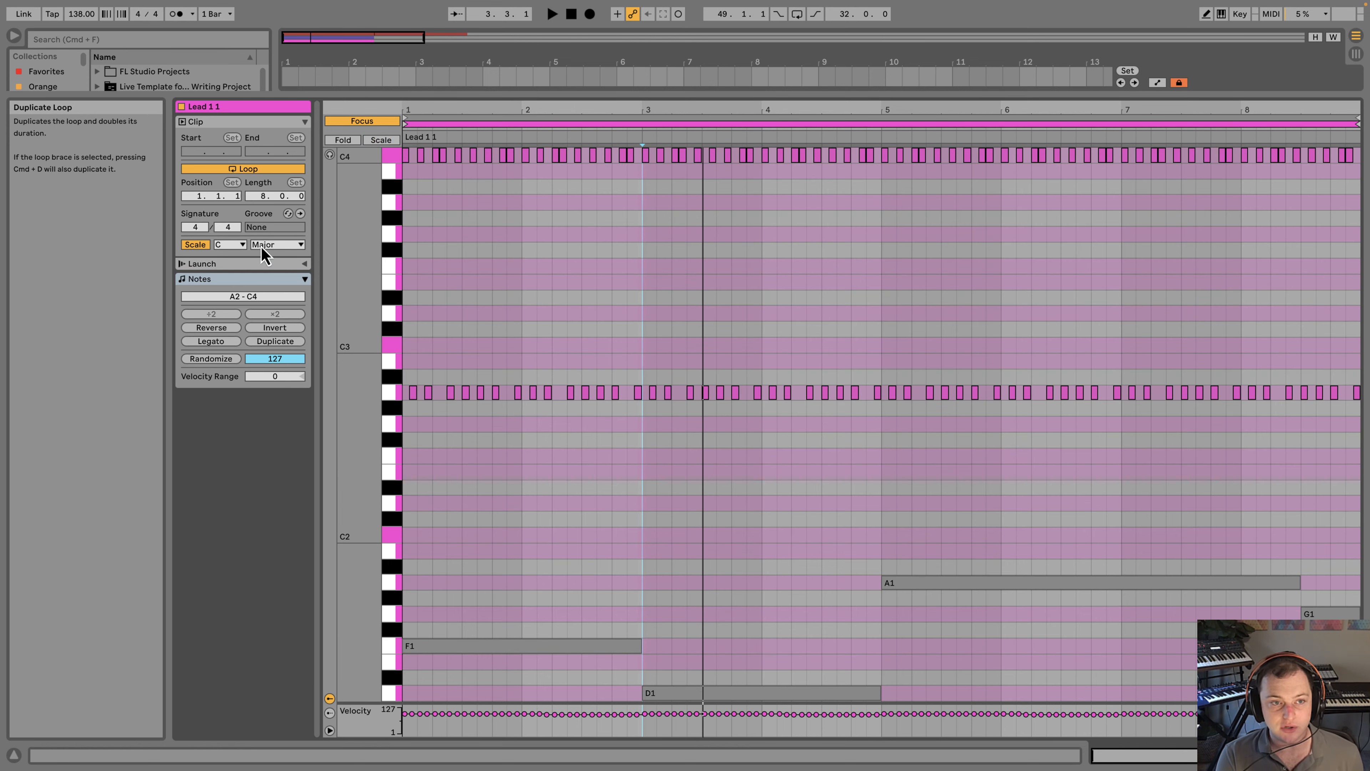
pyautogui.click(195, 245)
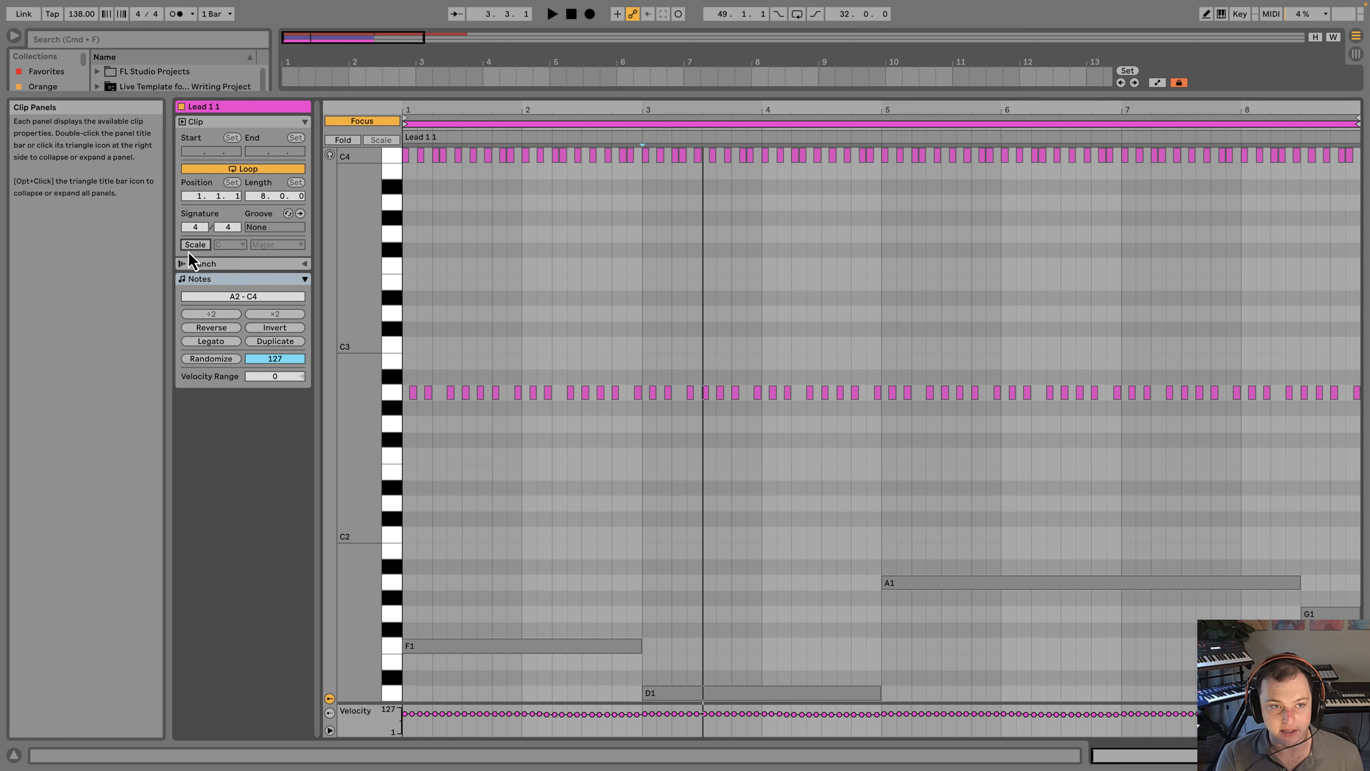
pyautogui.click(197, 245)
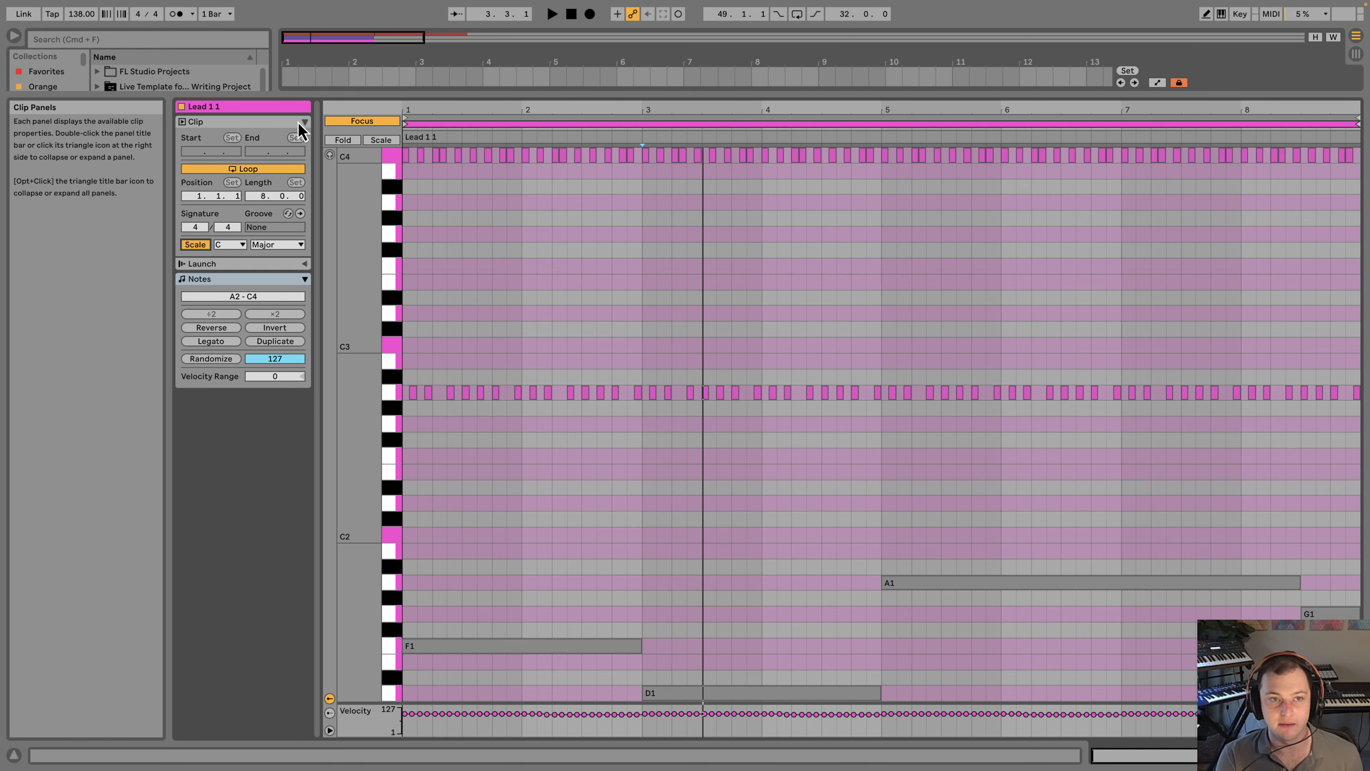
pyautogui.click(377, 141)
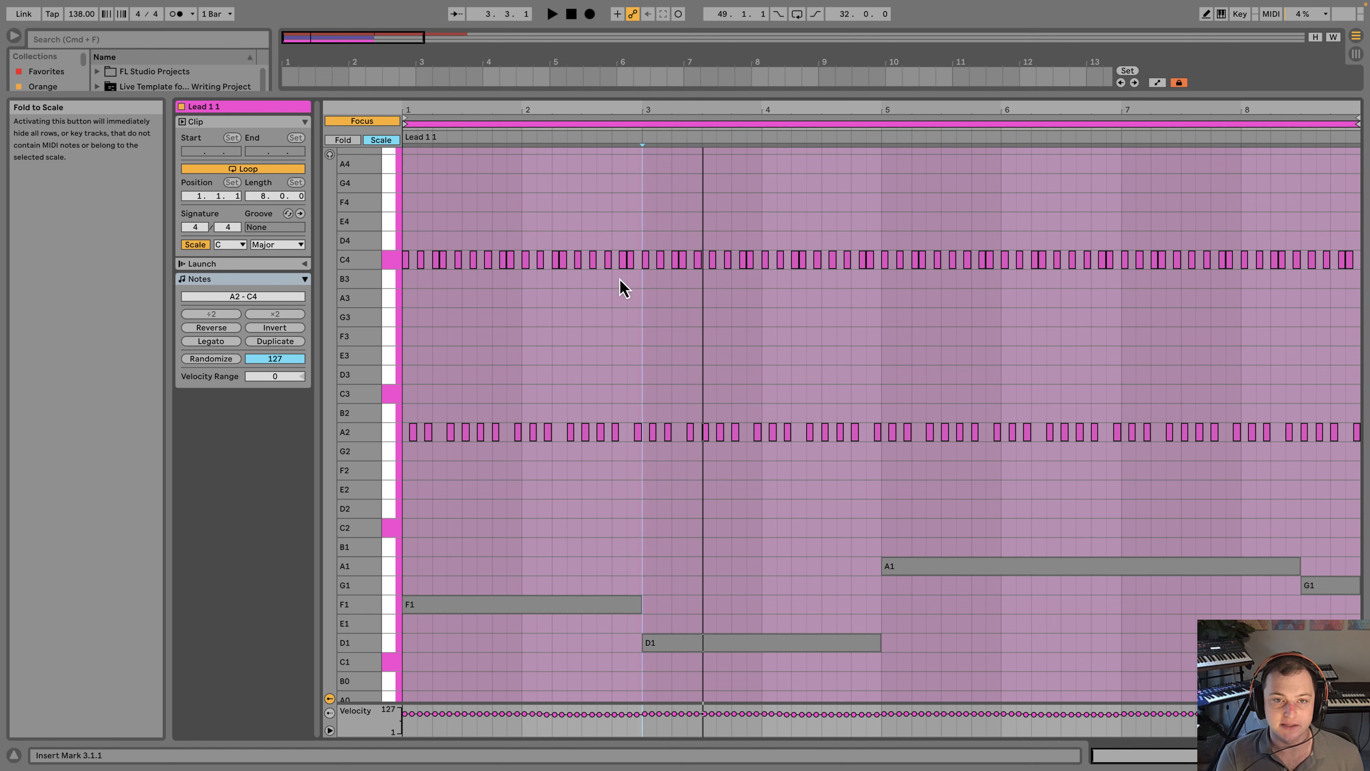
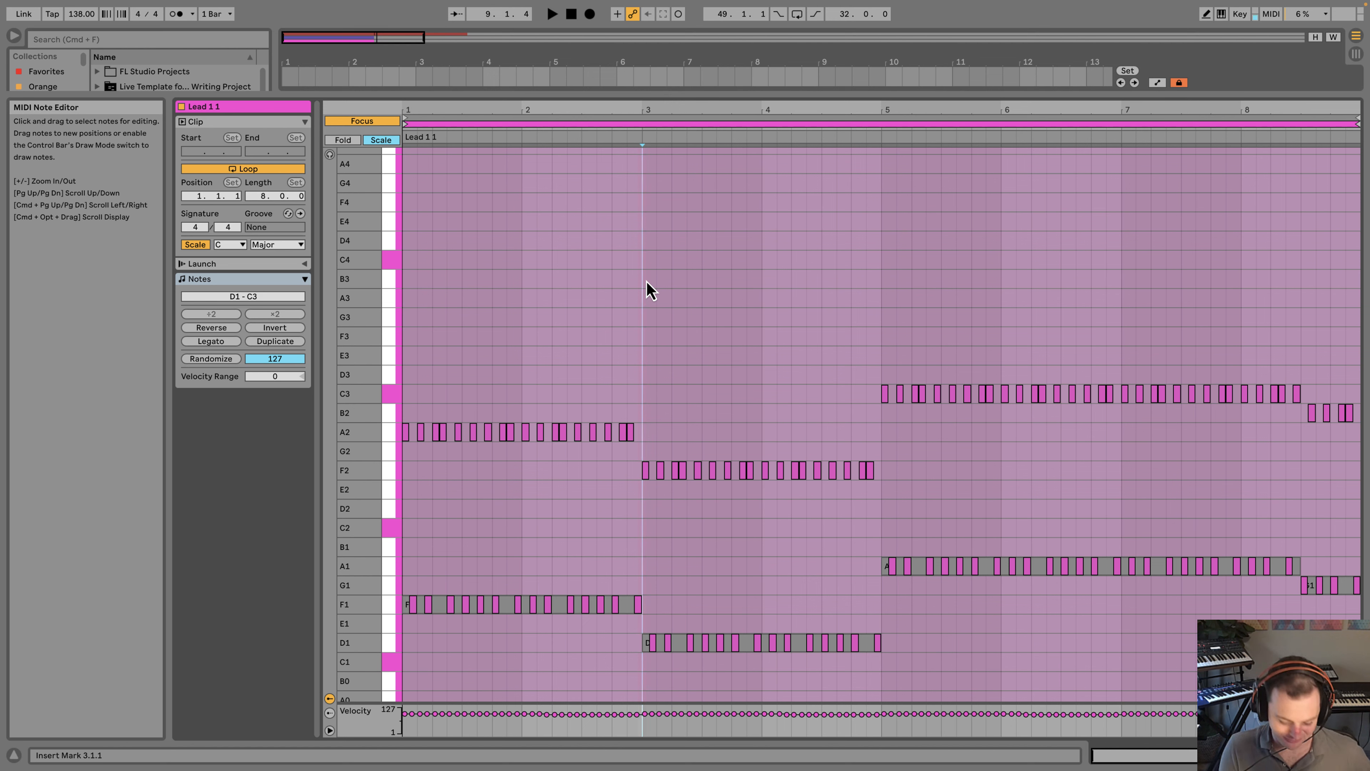
# Step: Transpose all notes of the Lead clip up one octave so they span D2 to C4
pyautogui.press('super+a')
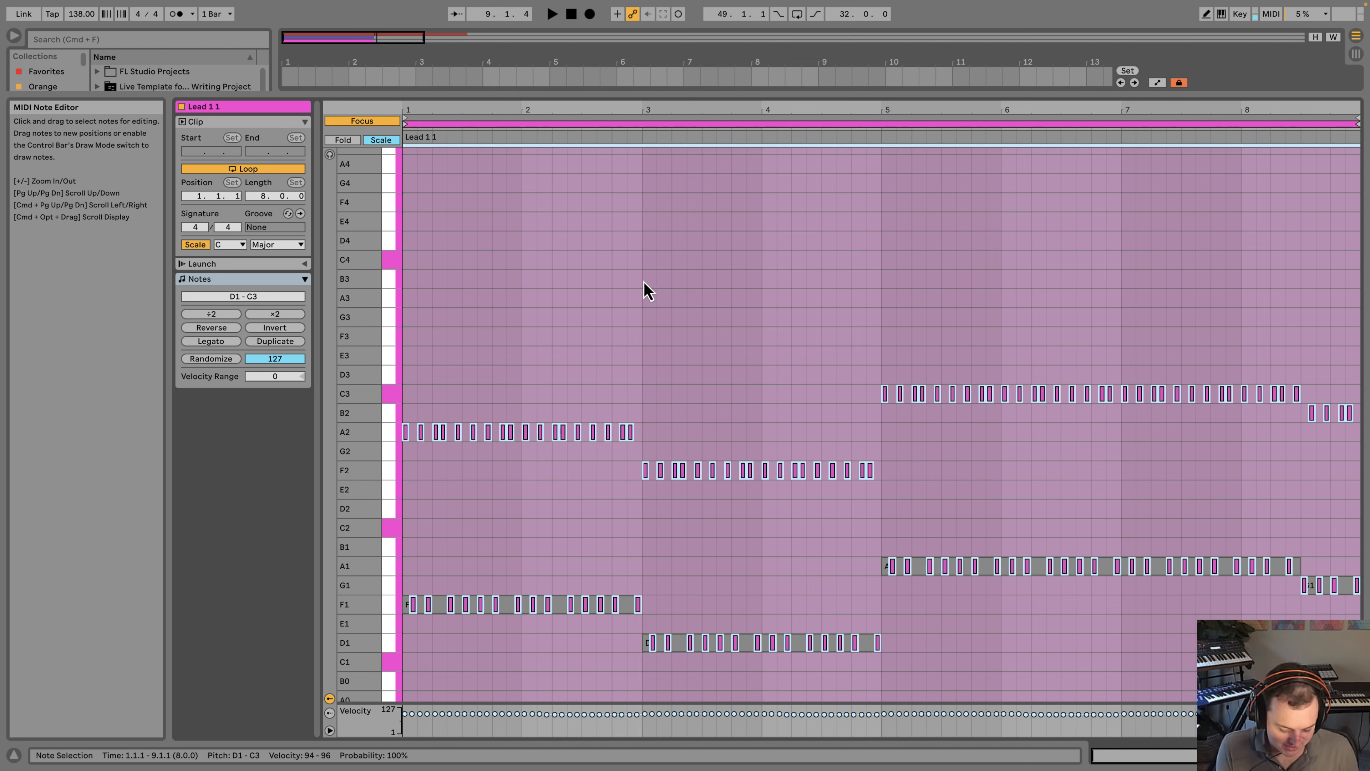
pyautogui.hotkey('shift', 'Up')
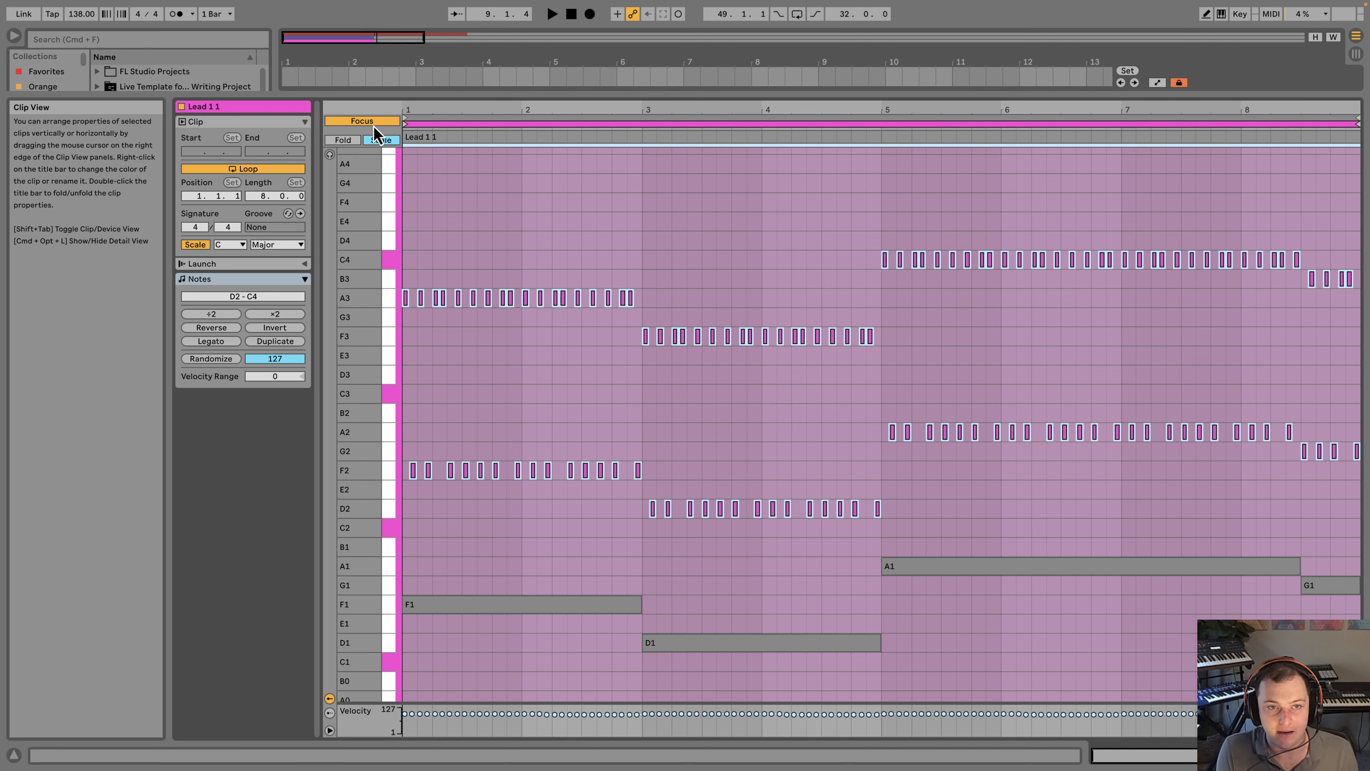
pyautogui.click(534, 243)
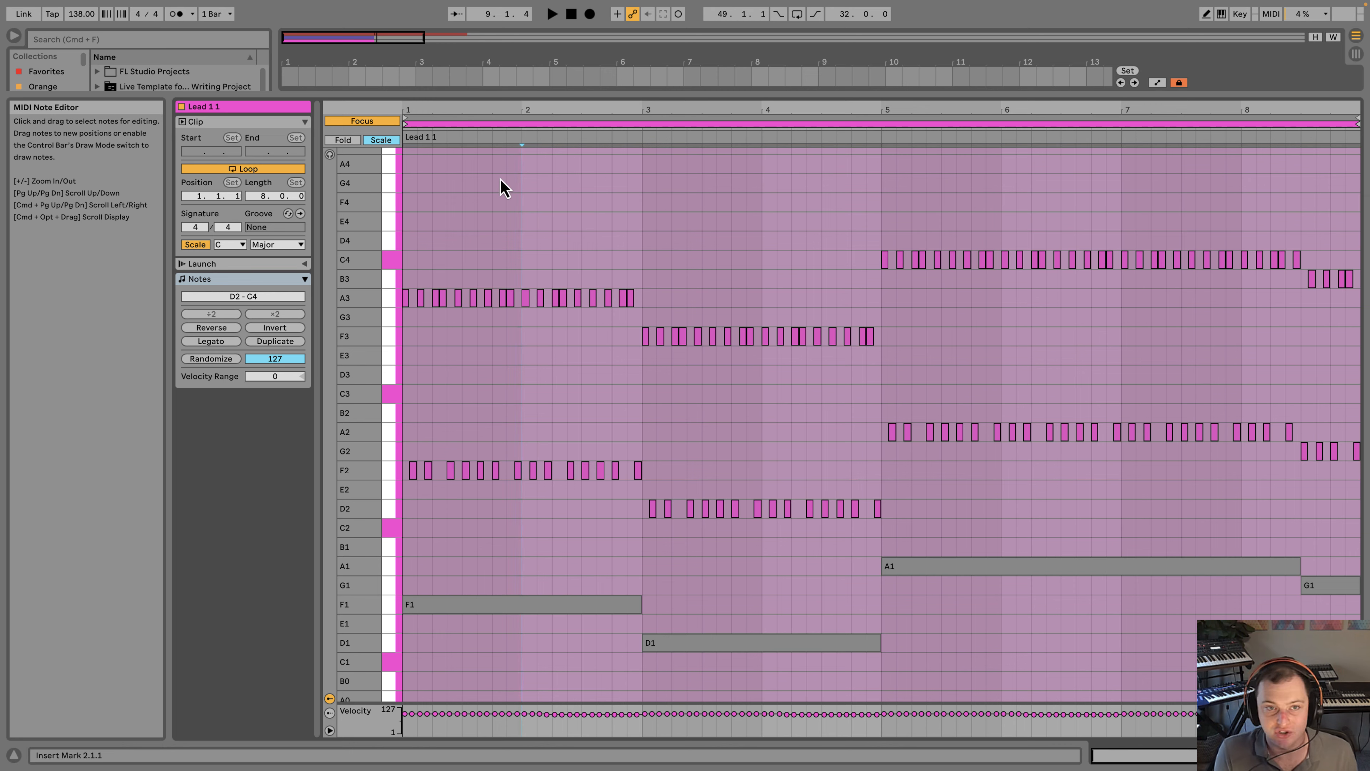
# Step: Play back the octave-raised Lead notes over the SubPad bass through bar 5
pyautogui.moveTo(452, 108); pyautogui.dragTo(465, 107)
pyautogui.press('space')
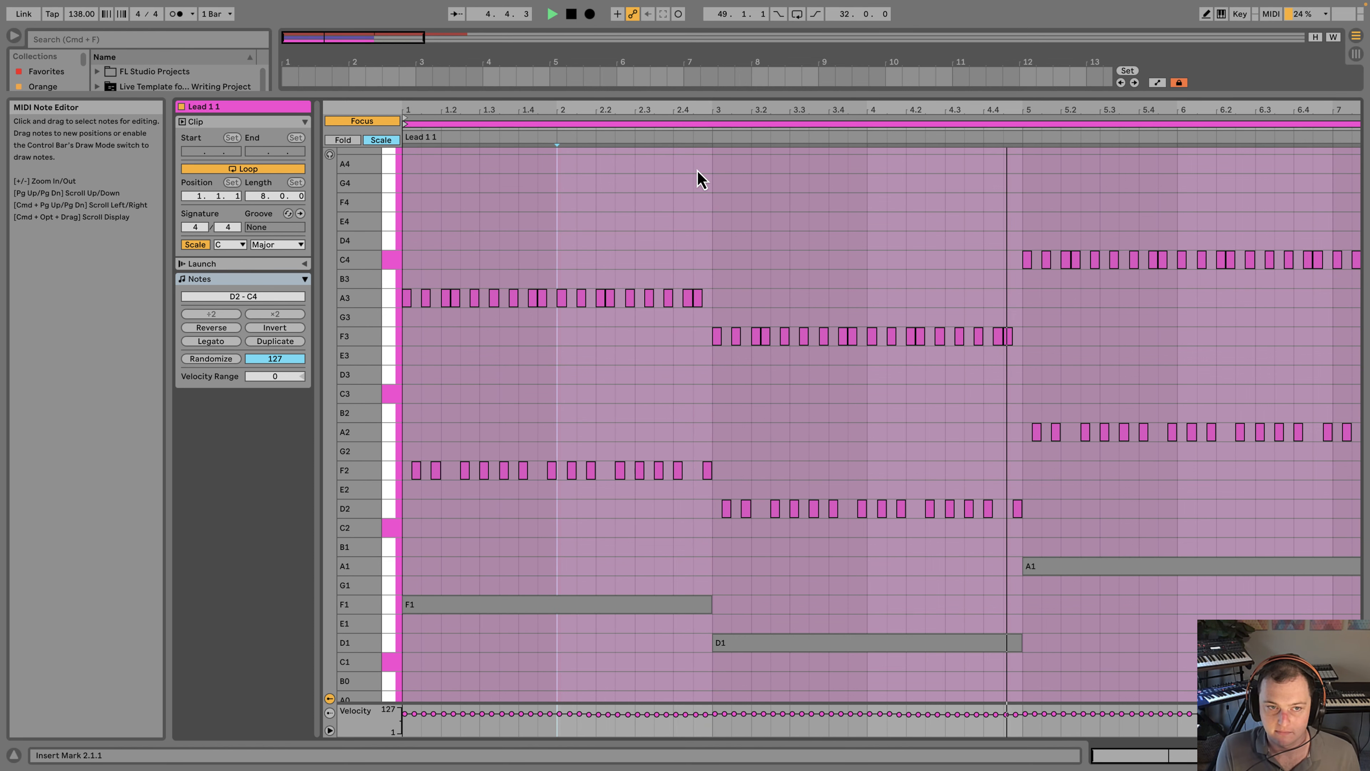
pyautogui.press('space')
pyautogui.moveTo(1354, 363); pyautogui.dragTo(1121, 309)
pyautogui.click(888, 278)
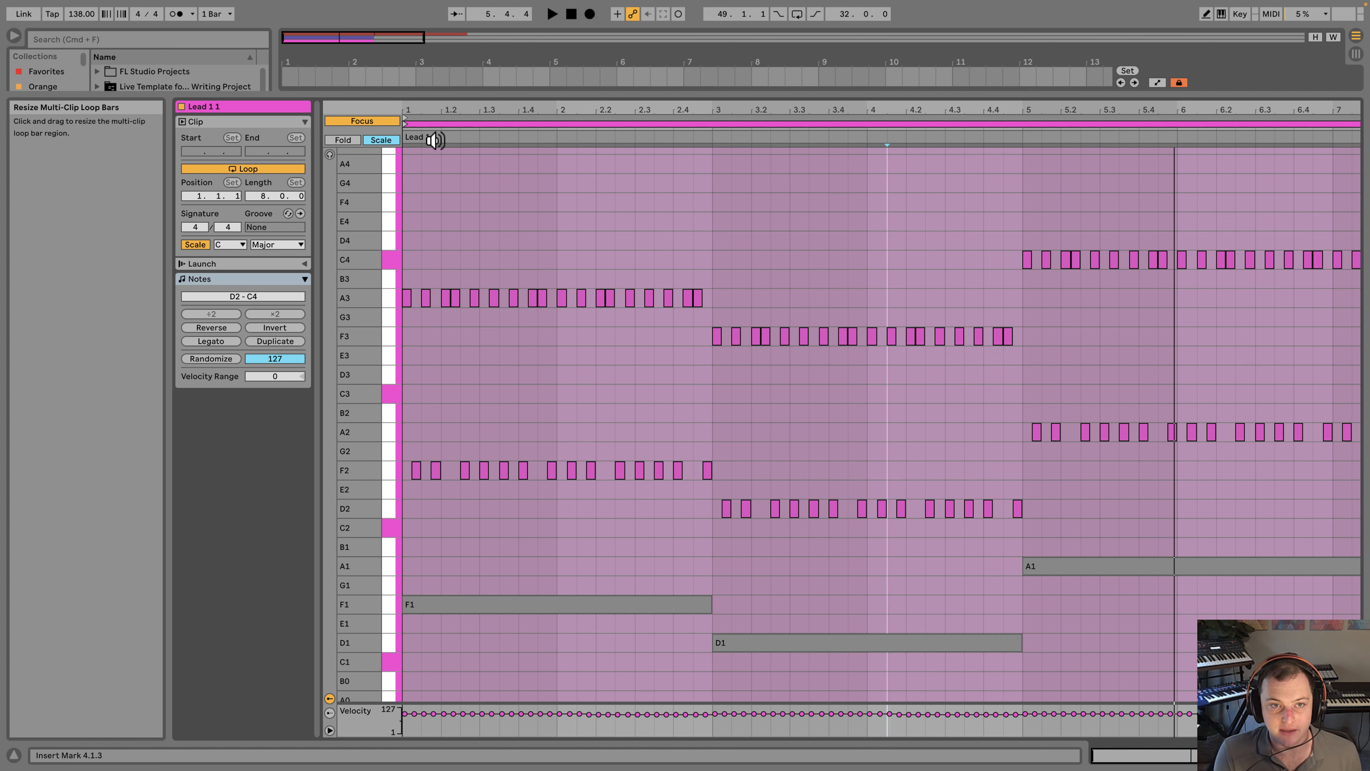
# Step: Try raising the Lead's A3 notes in bars 1–2 to C4 and audition them
pyautogui.moveTo(443, 110); pyautogui.dragTo(460, 114)
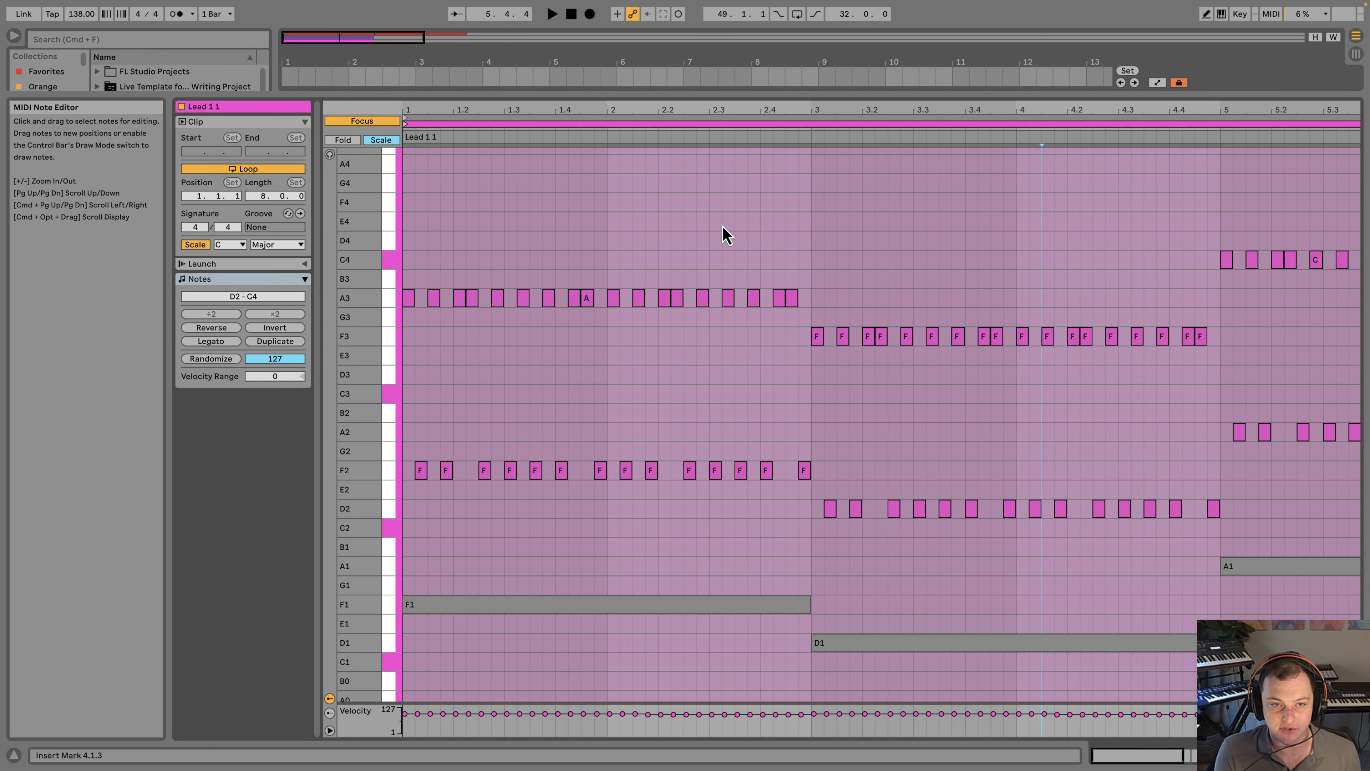
pyautogui.press('space')
pyautogui.moveTo(804, 272); pyautogui.dragTo(279, 303)
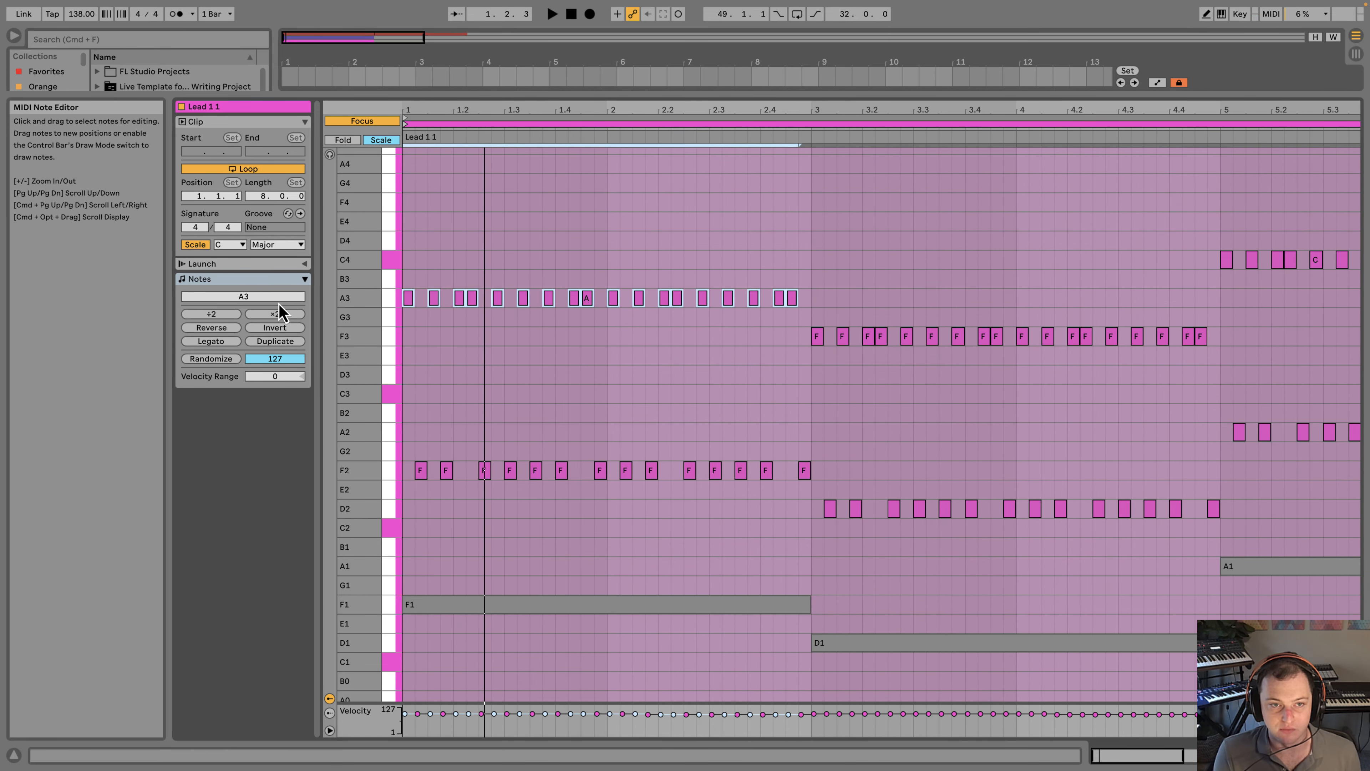
pyautogui.press('Up')
pyautogui.press('Up')
pyautogui.press('space')
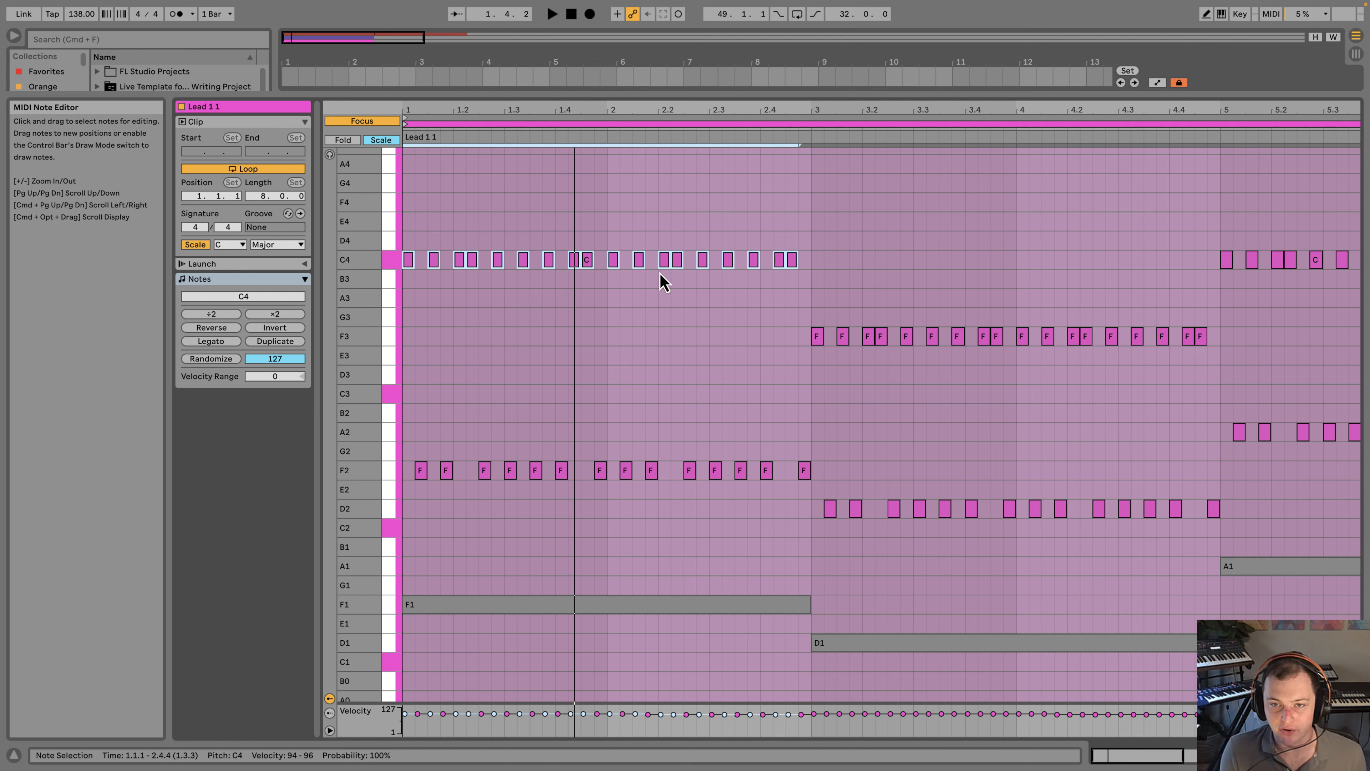
# Step: Return the Lead's upper notes in bars 1–2 to A3 and raise those in bars 3–4 to C4
pyautogui.click(829, 256)
pyautogui.moveTo(827, 237); pyautogui.dragTo(211, 271)
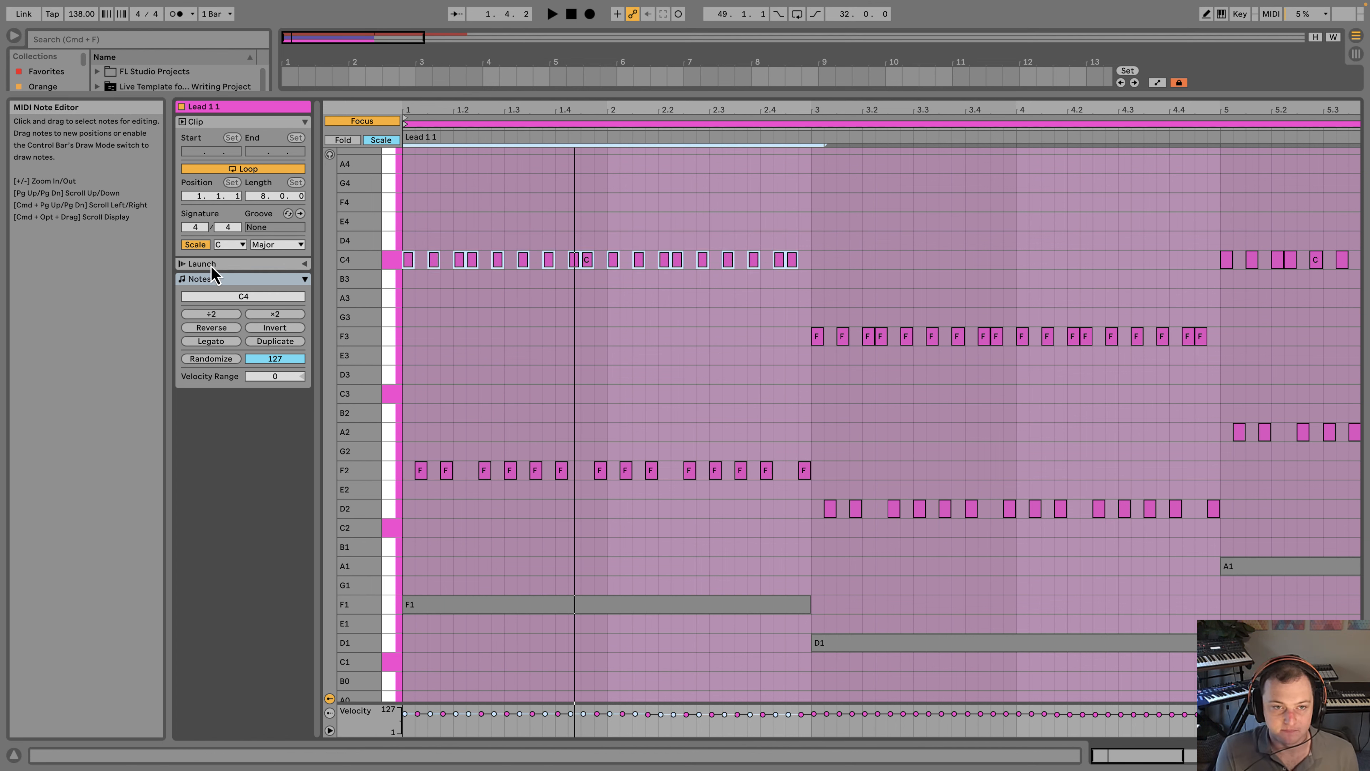
pyautogui.moveTo(732, 311); pyautogui.dragTo(1240, 326)
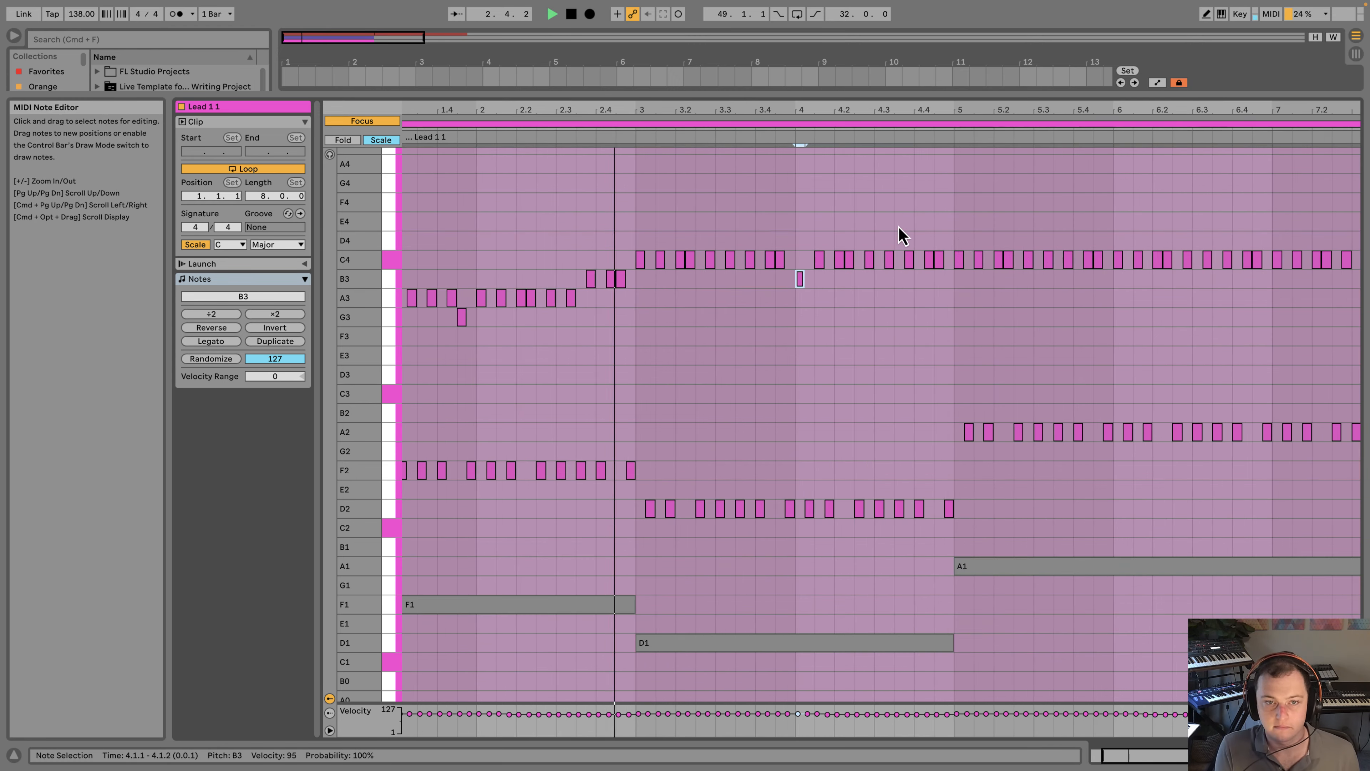
# Step: Set the last upper Lead note of bar 4 to D4 and edit the final descending notes of bar 8
pyautogui.doubleClick(933, 220)
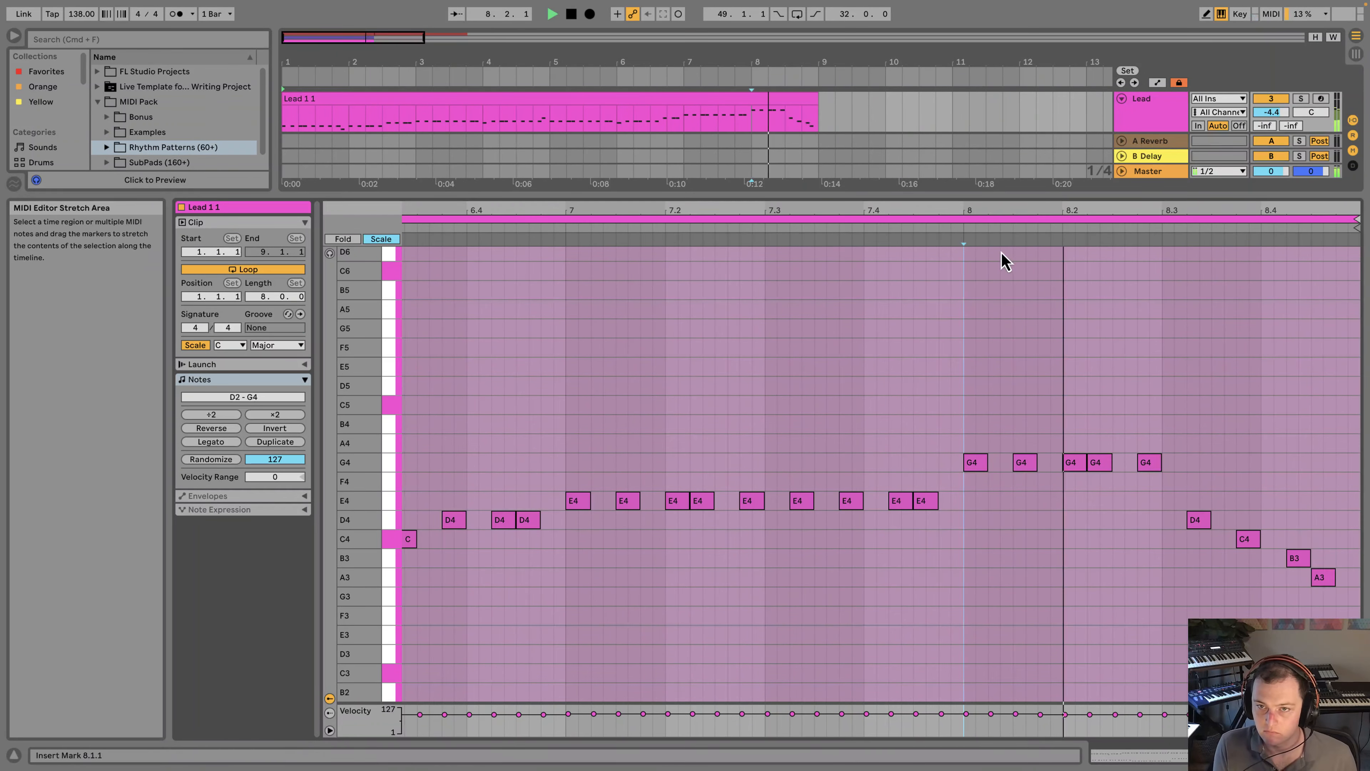
pyautogui.click(1322, 539)
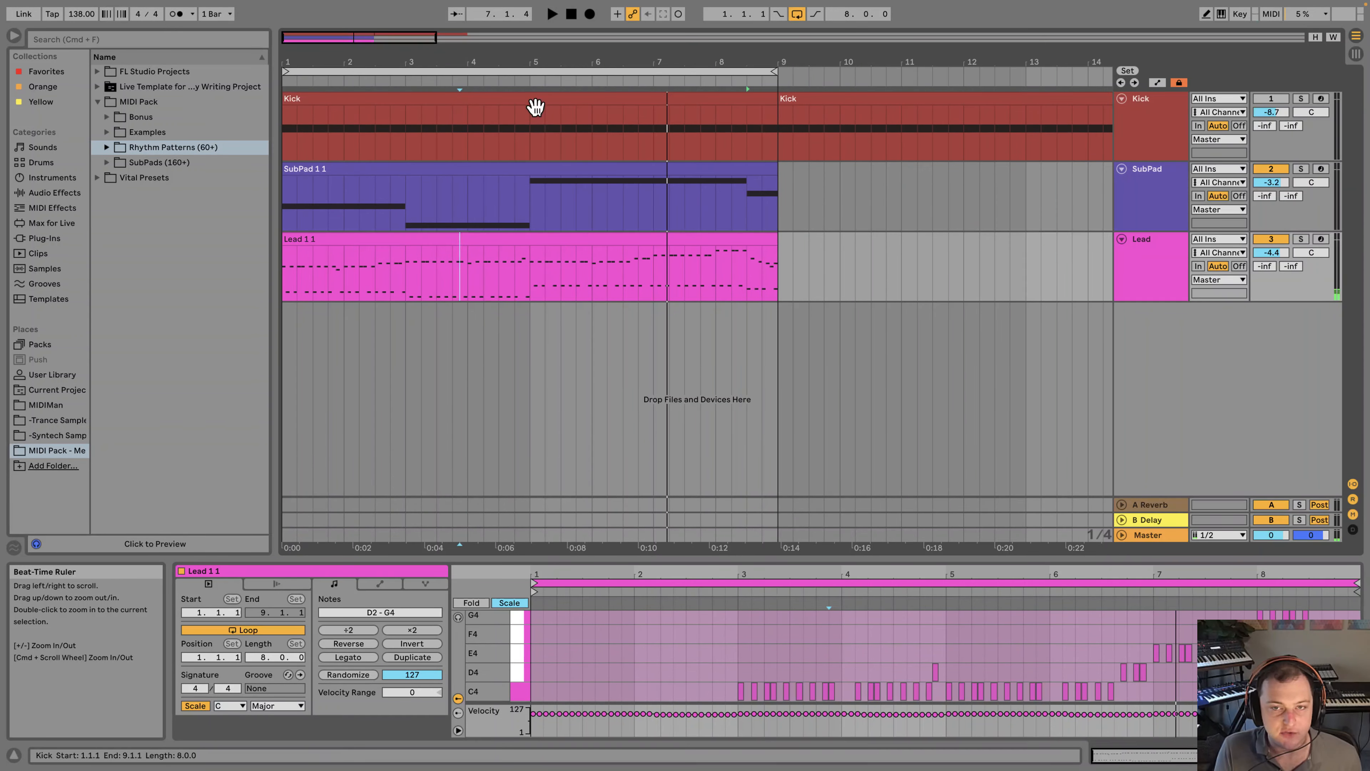
# Step: Play the edited Lead melody with the kick and SubPad from bar 1 of the arrangement
pyautogui.click(776, 222)
pyautogui.click(760, 281)
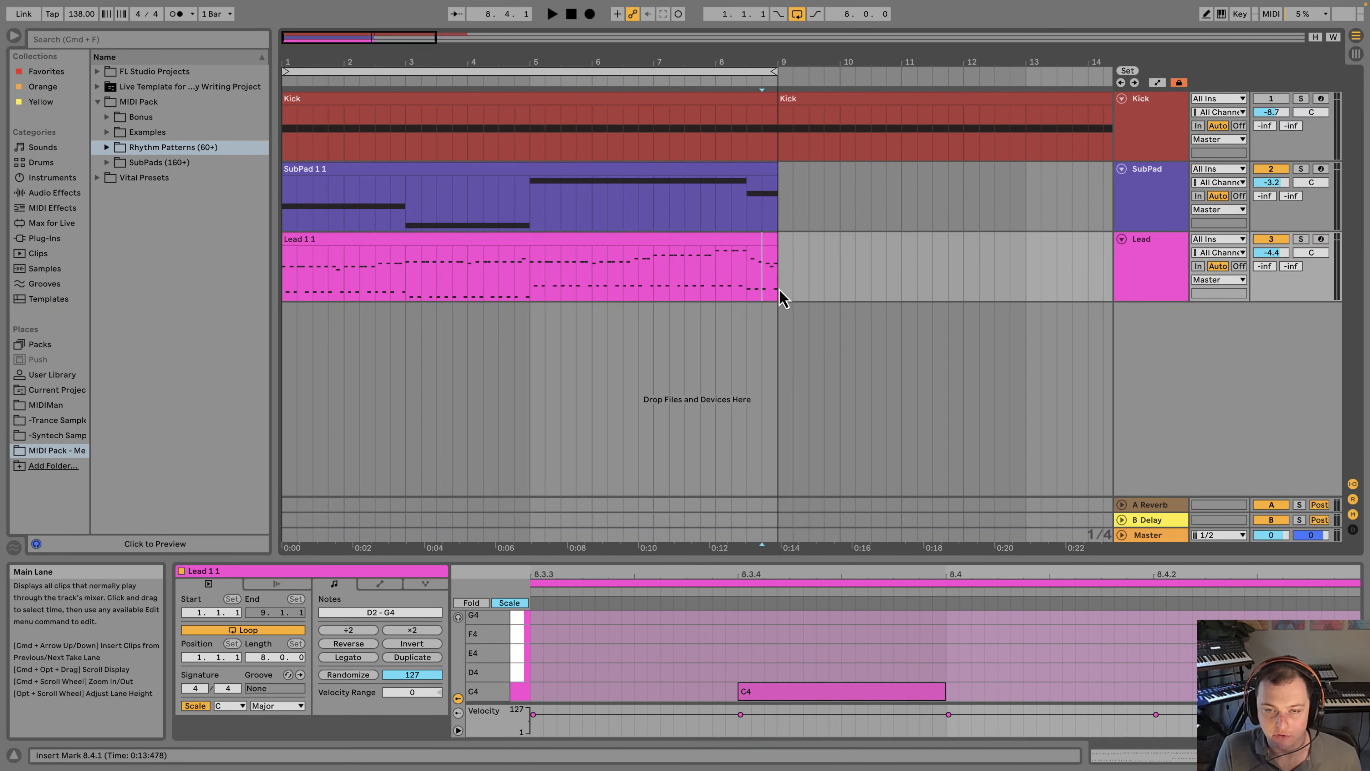
pyautogui.moveTo(286, 281); pyautogui.dragTo(391, 289)
pyautogui.moveTo(538, 306); pyautogui.dragTo(772, 316)
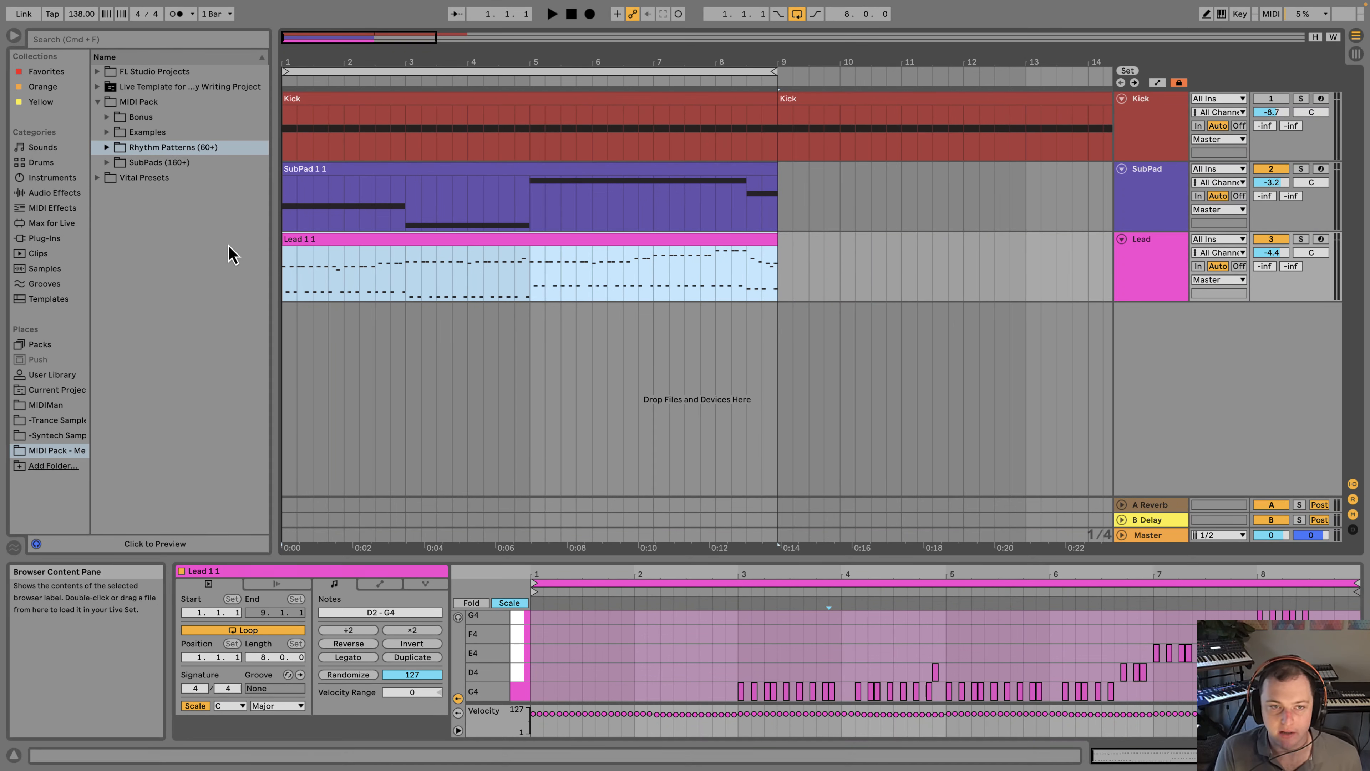
pyautogui.click(283, 282)
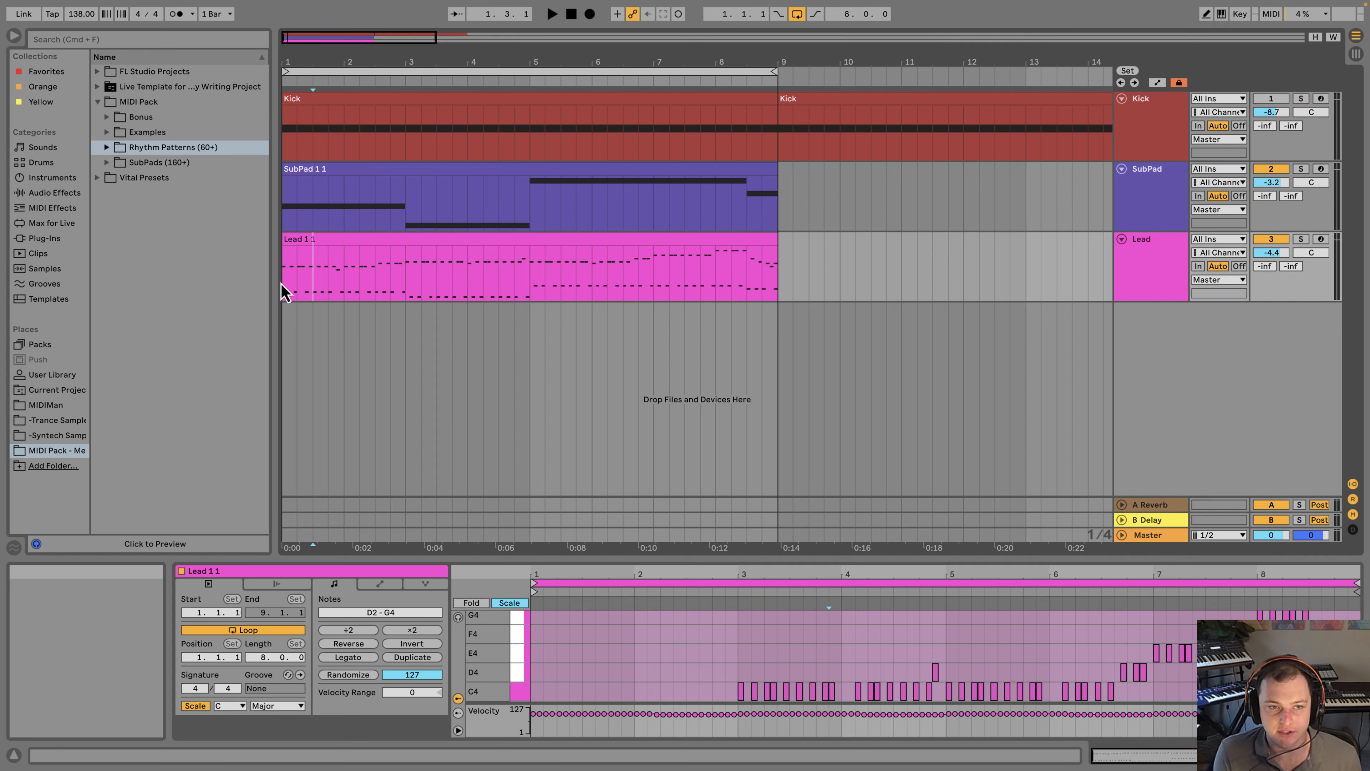
pyautogui.press('space')
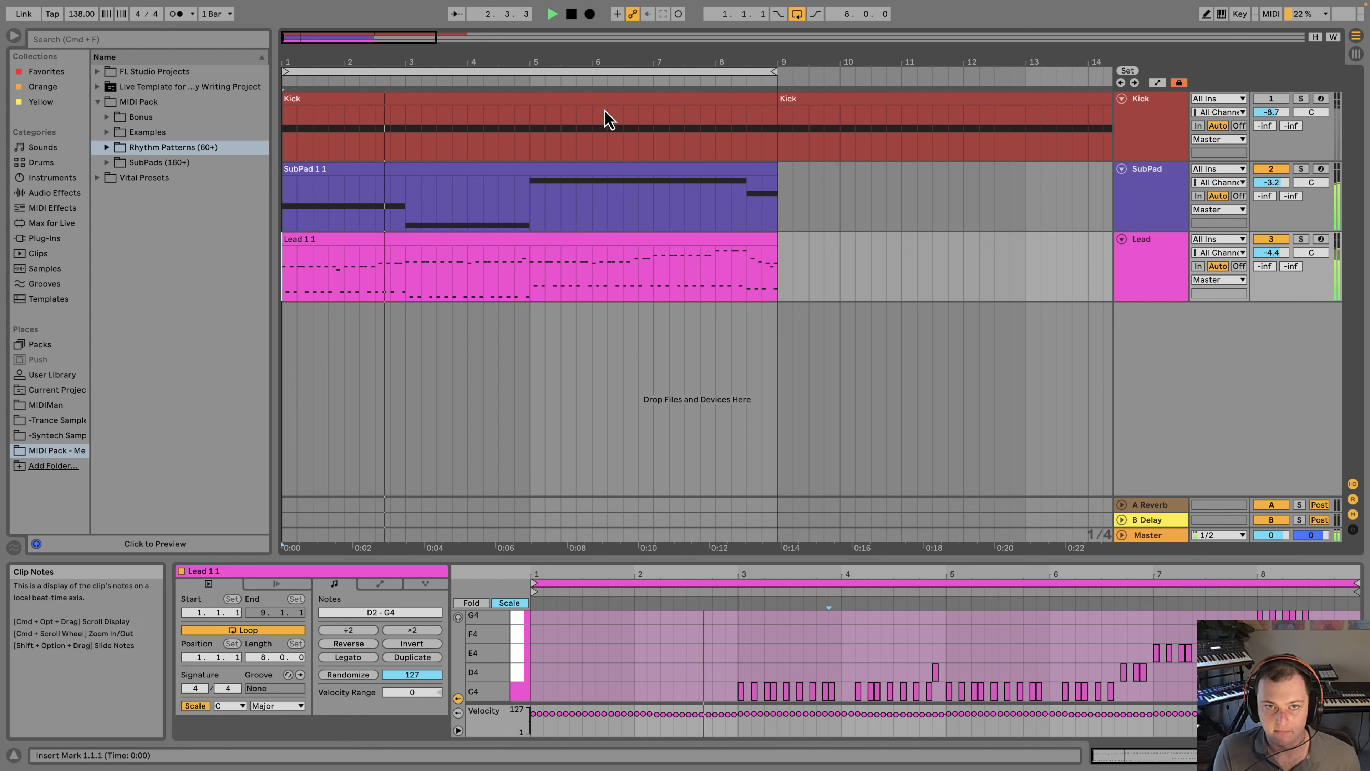
# Step: Duplicate the eight-bar Lead clip so a copy starts at bar 9
pyautogui.moveTo(514, 64); pyautogui.dragTo(514, 91)
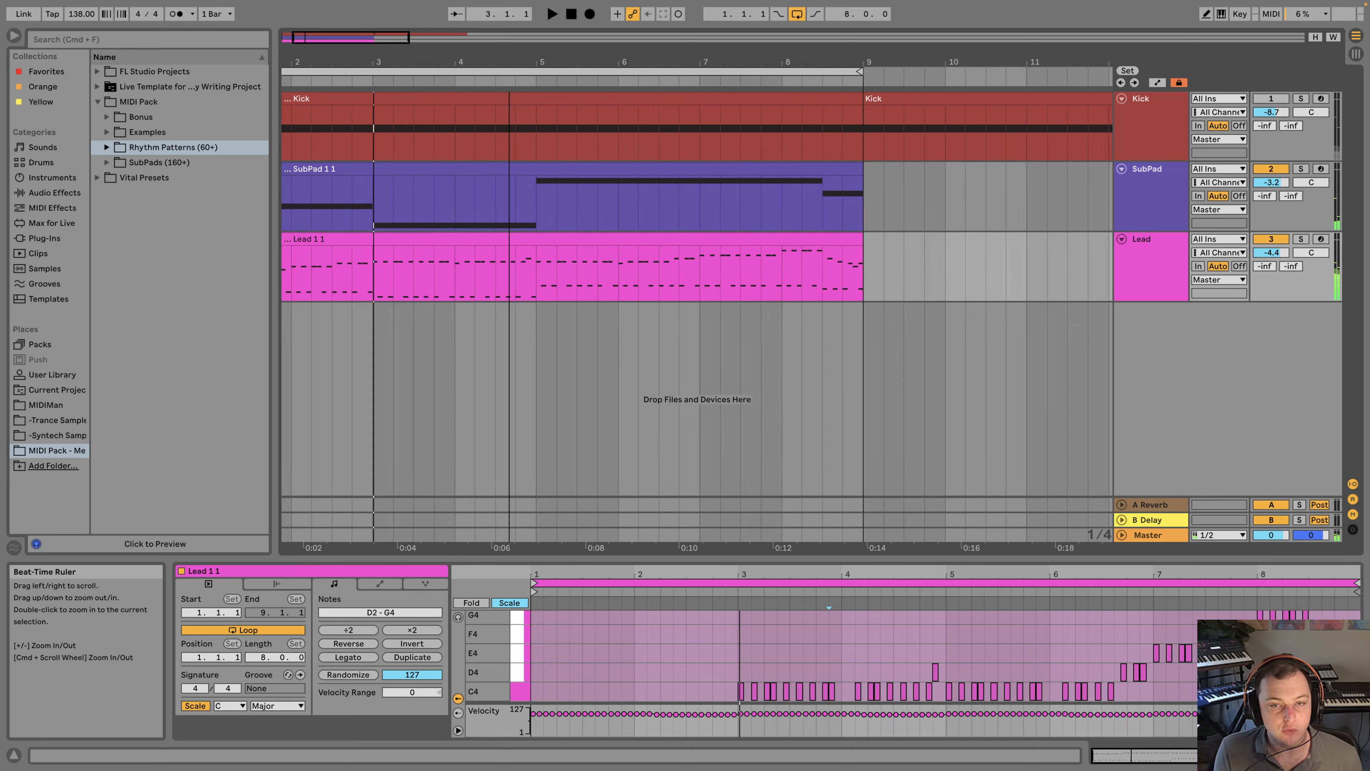
pyautogui.click(548, 247)
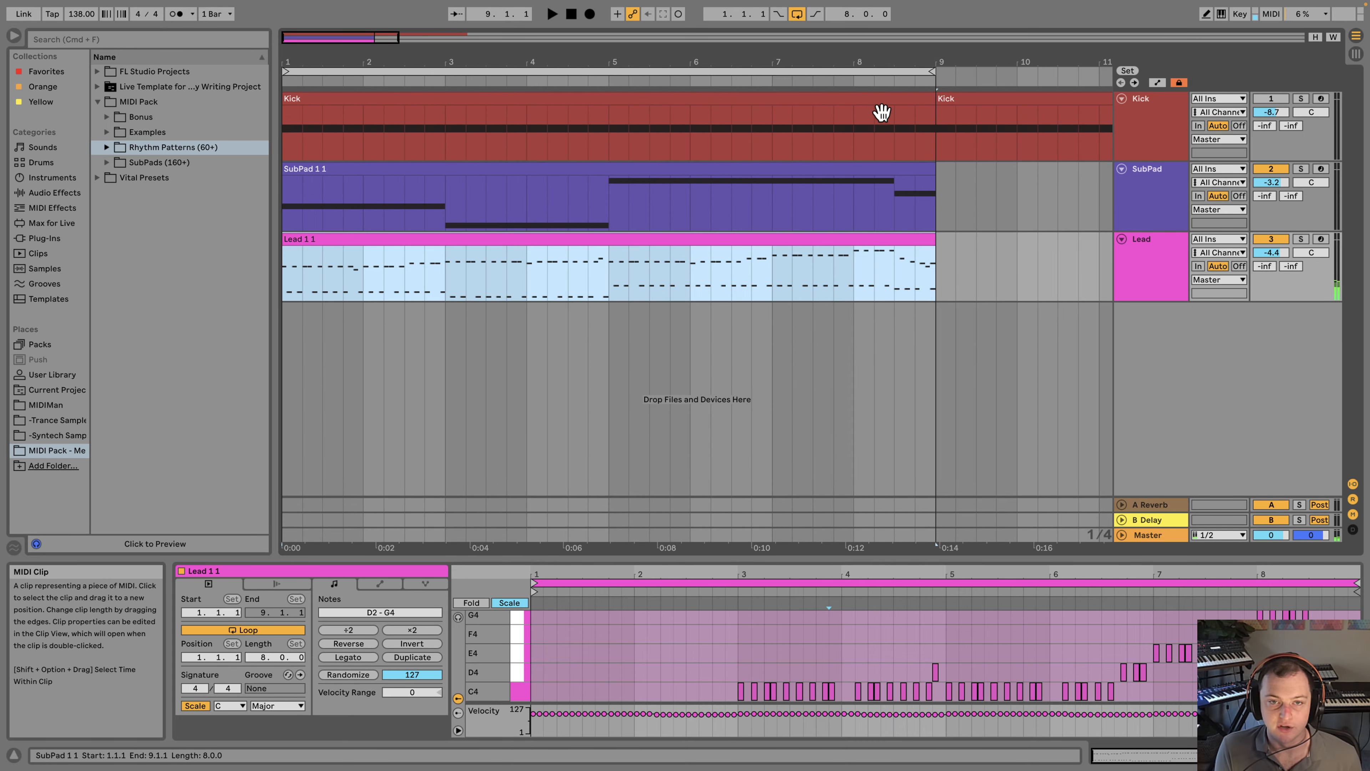
pyautogui.press('super+d')
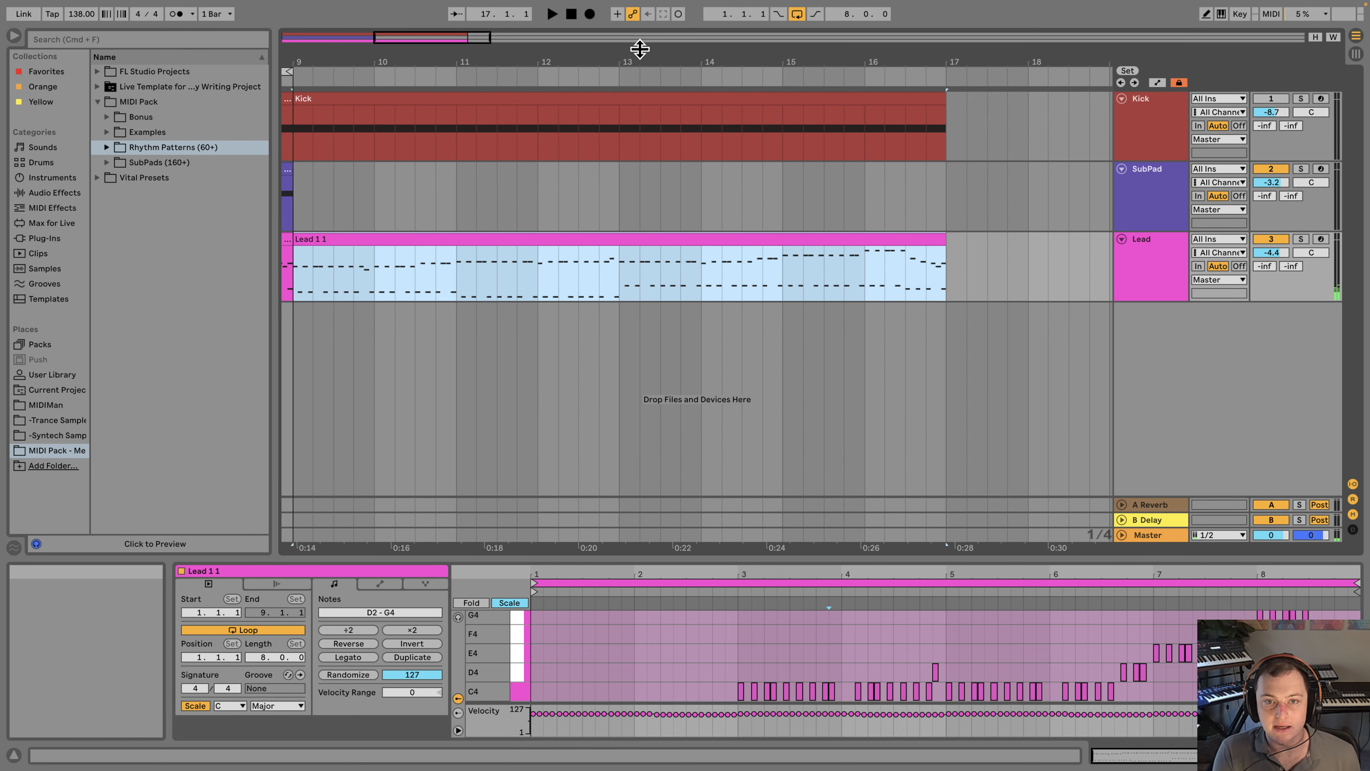
pyautogui.moveTo(641, 50); pyautogui.dragTo(802, 54)
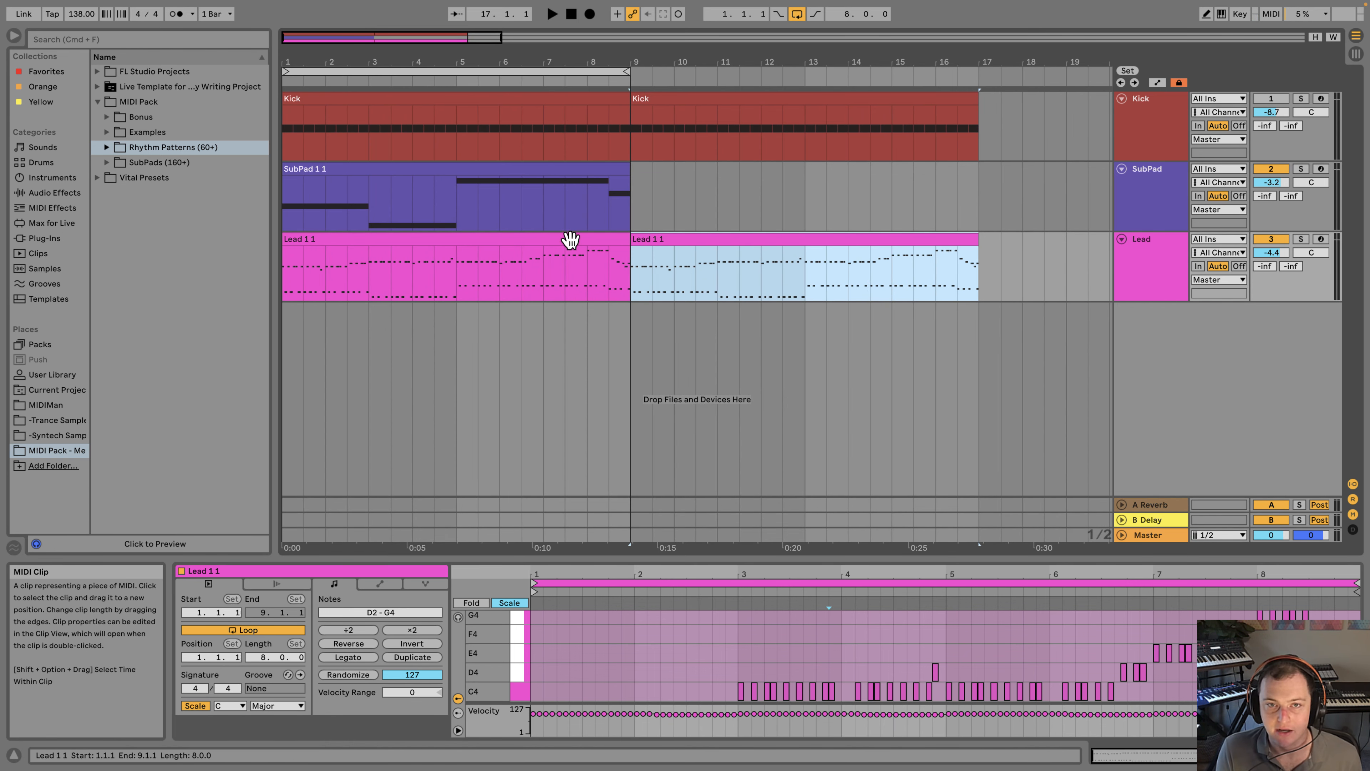
# Step: Delete the copied Lead clip at bar 9
pyautogui.moveTo(294, 270); pyautogui.dragTo(971, 280)
pyautogui.click(971, 281)
pyautogui.click(896, 260)
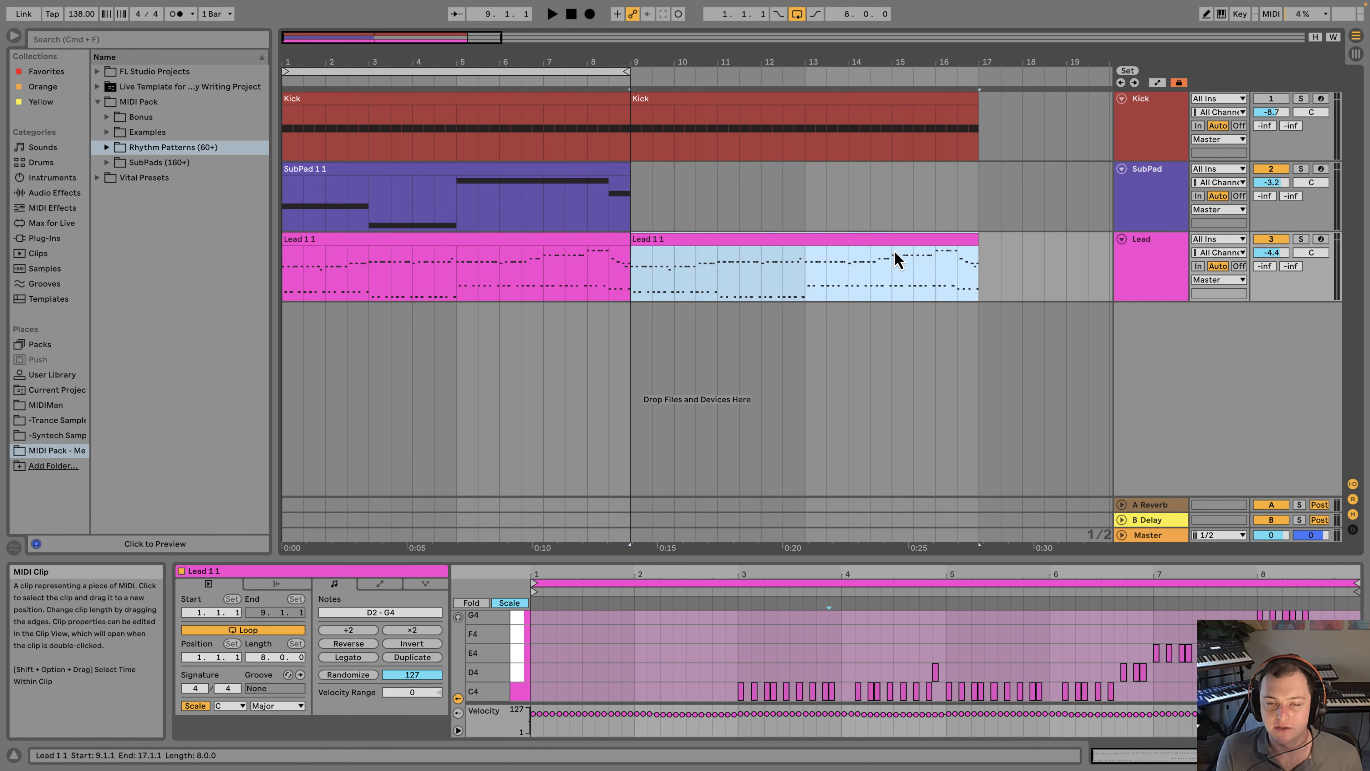
pyautogui.press('Delete')
# Step: Open the SubPad and Lead clips together in an enlarged note editor with scale folding and Focus mode turned off
pyautogui.moveTo(455, 62); pyautogui.dragTo(508, 70)
pyautogui.click(507, 179)
pyautogui.keyDown('shift'); pyautogui.click(572, 273); pyautogui.keyUp('shift')
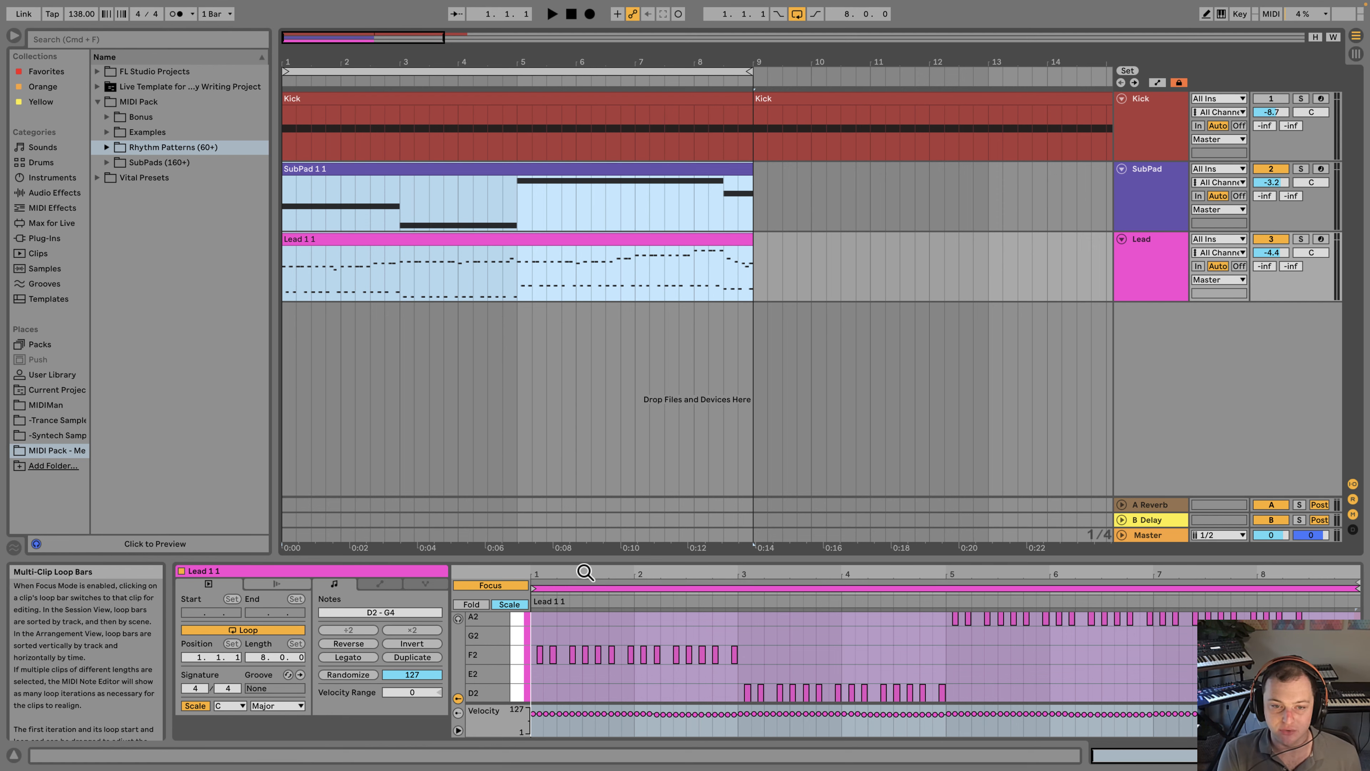
pyautogui.moveTo(578, 564); pyautogui.dragTo(649, 259)
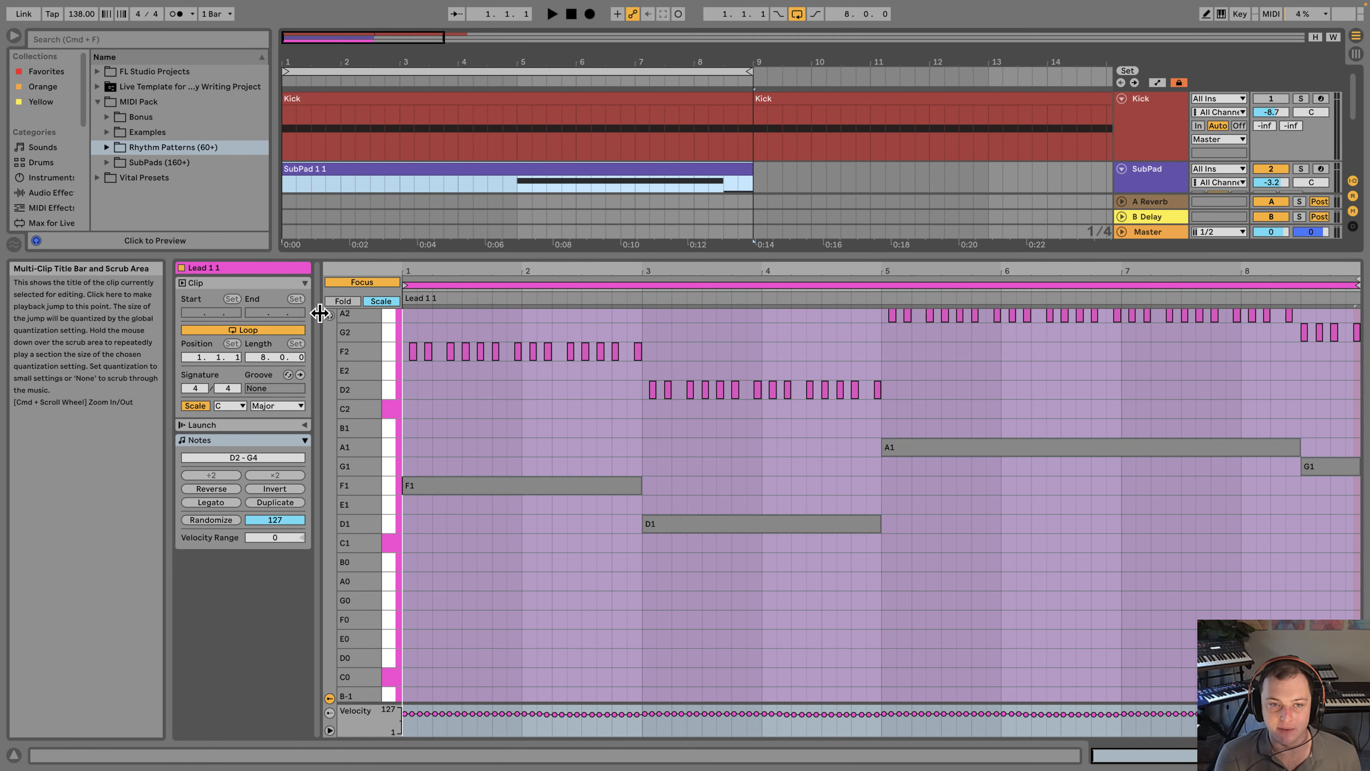
pyautogui.click(387, 304)
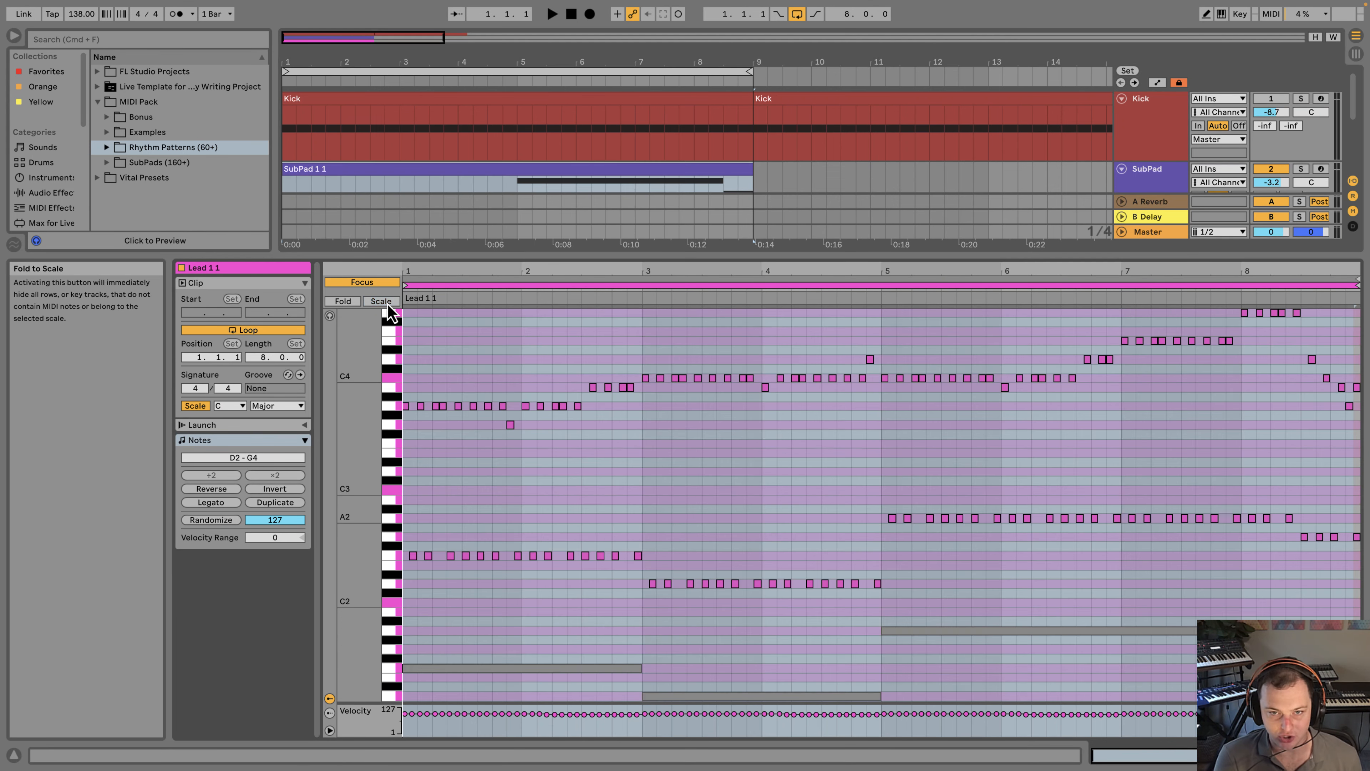
pyautogui.click(379, 285)
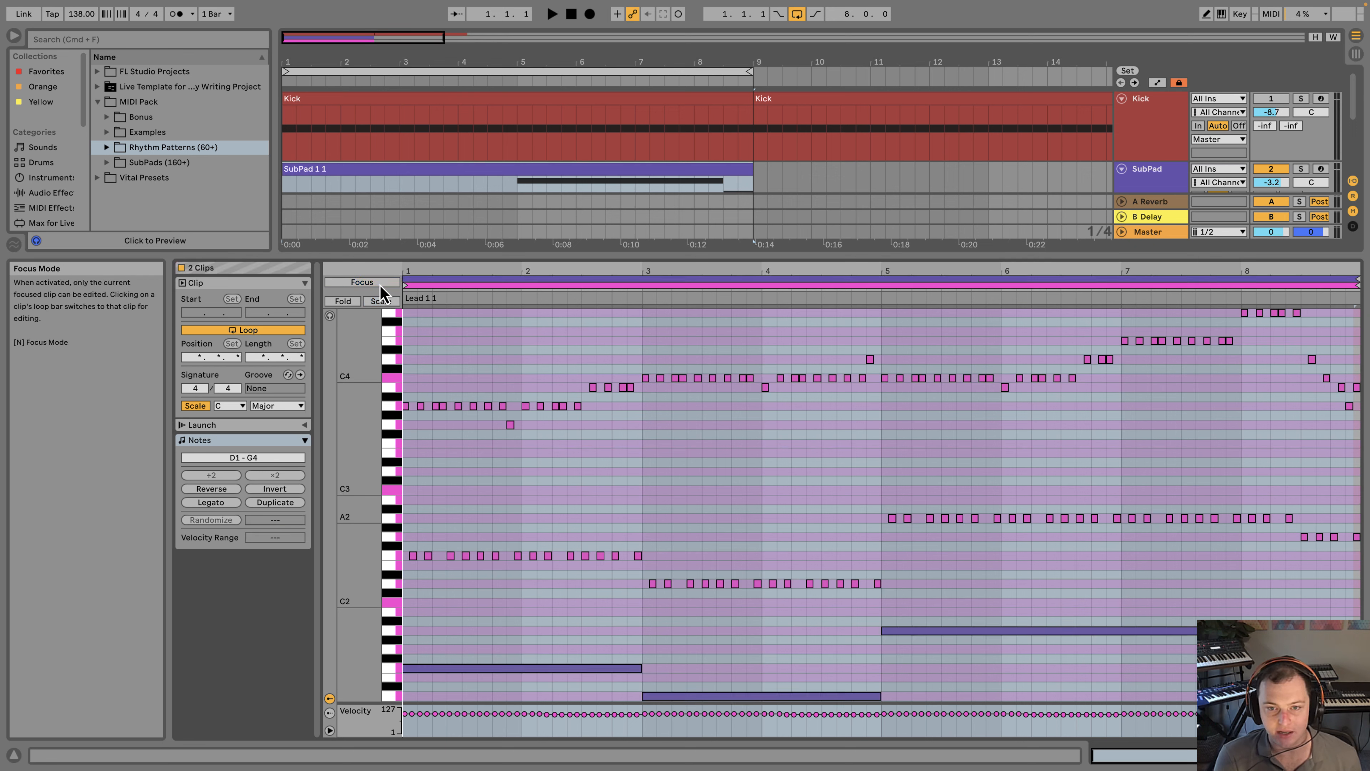
# Step: Transpose all SubPad and Lead notes down three semitones to the range B0 to E4
pyautogui.press('super+a')
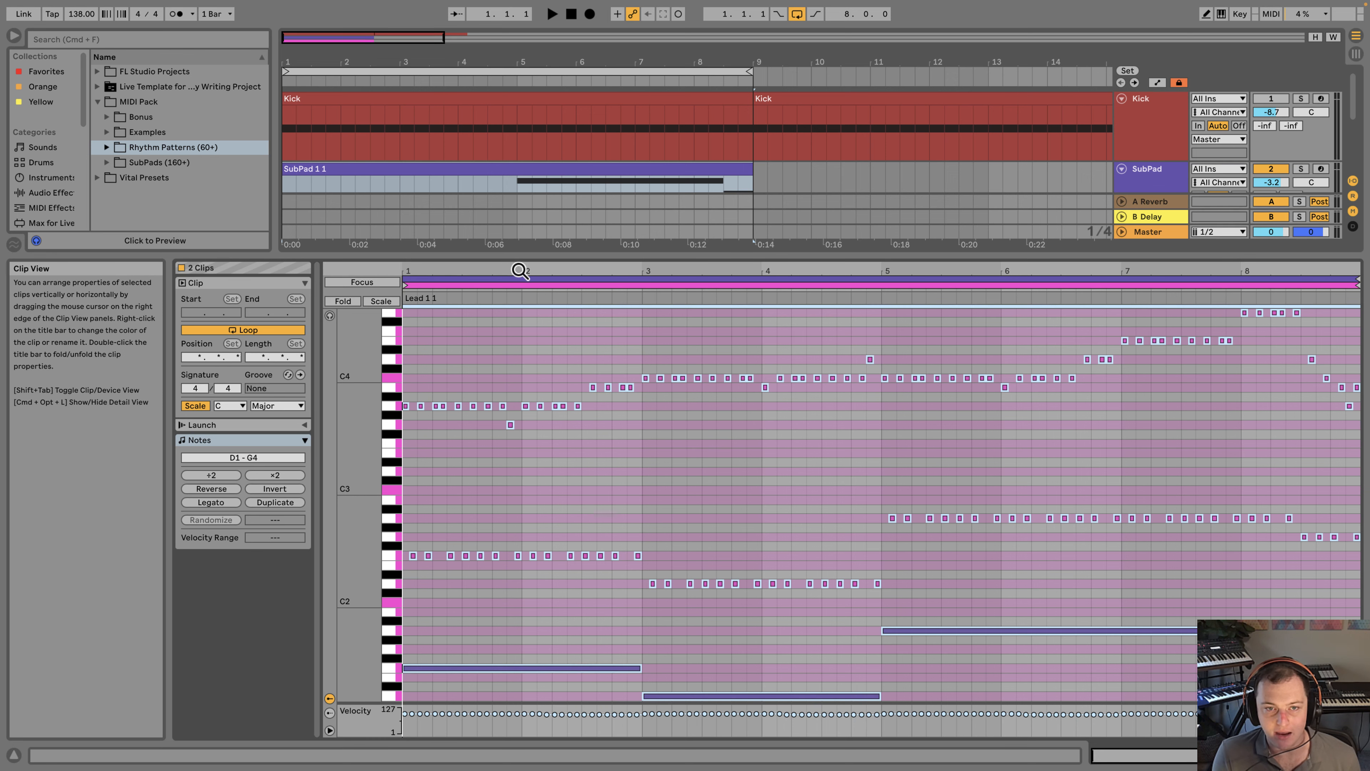
pyautogui.click(475, 276)
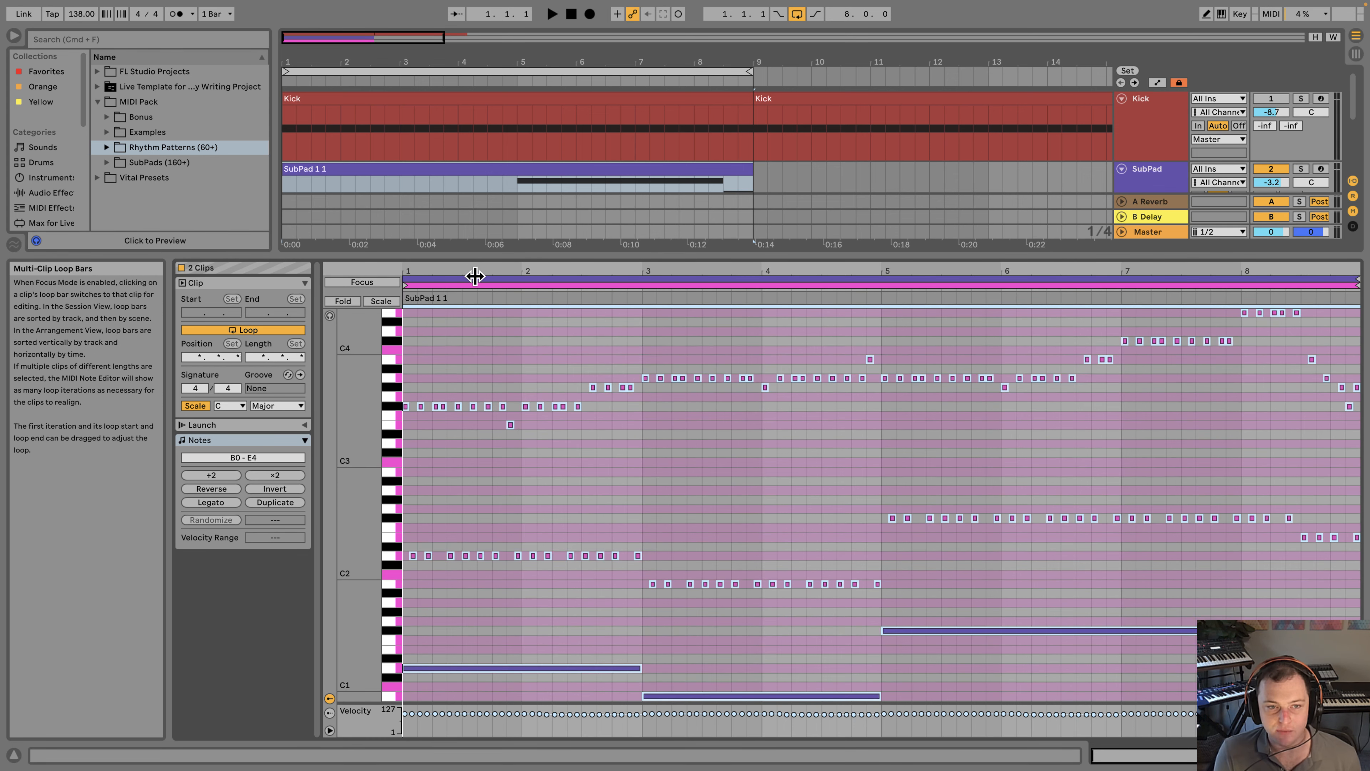
pyautogui.press('Down')
pyautogui.press('Up')
pyautogui.press('Down')
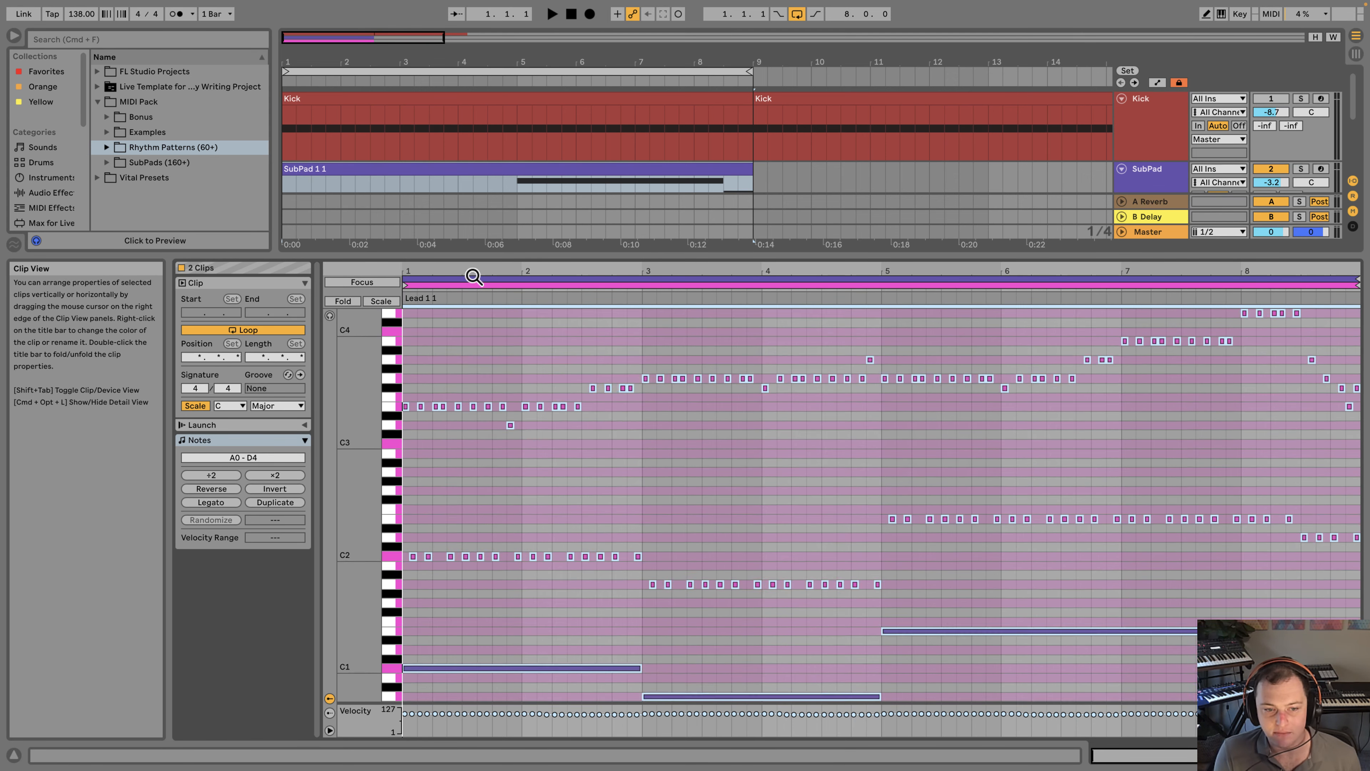
pyautogui.press('Up')
pyautogui.press('Up')
pyautogui.press('Up')
pyautogui.press('Down')
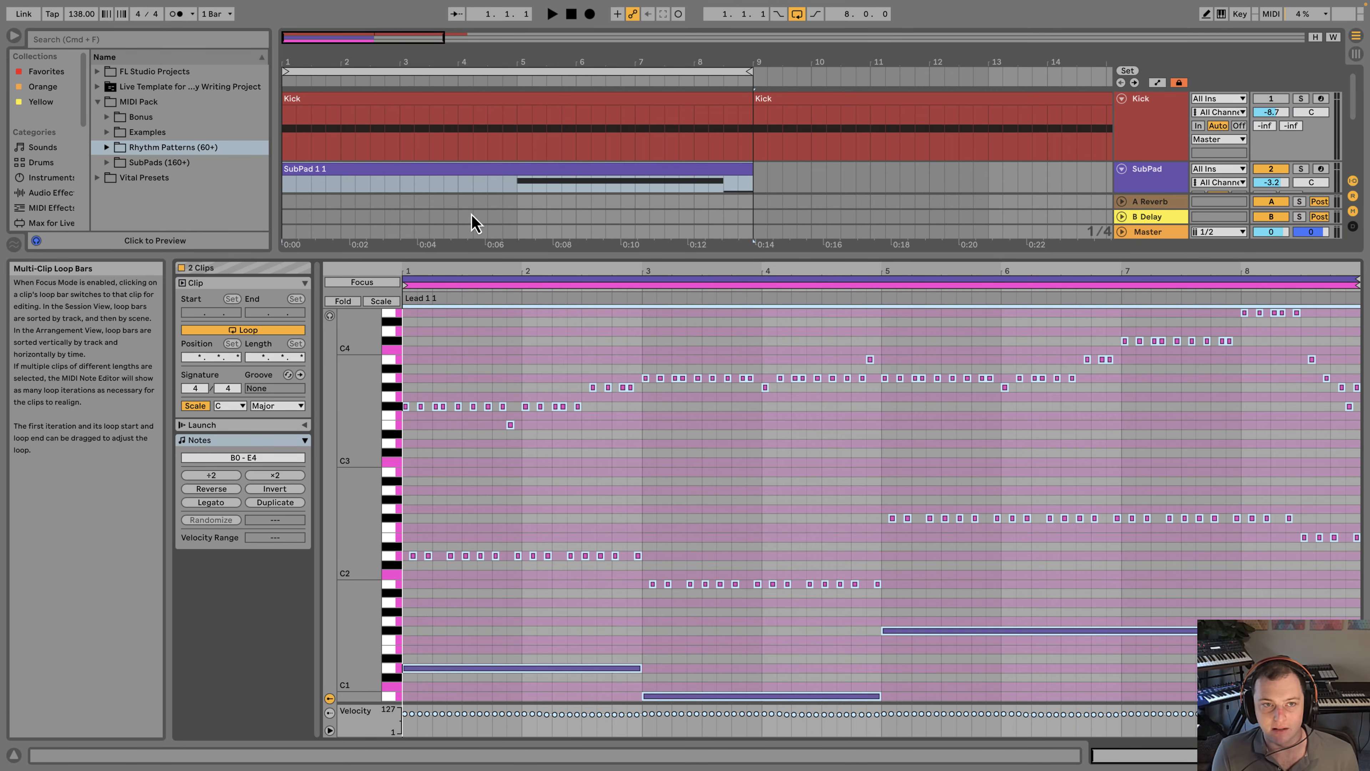
# Step: Audition the transposed SubPad and Lead clips from bar 1
pyautogui.moveTo(375, 61); pyautogui.dragTo(375, 47)
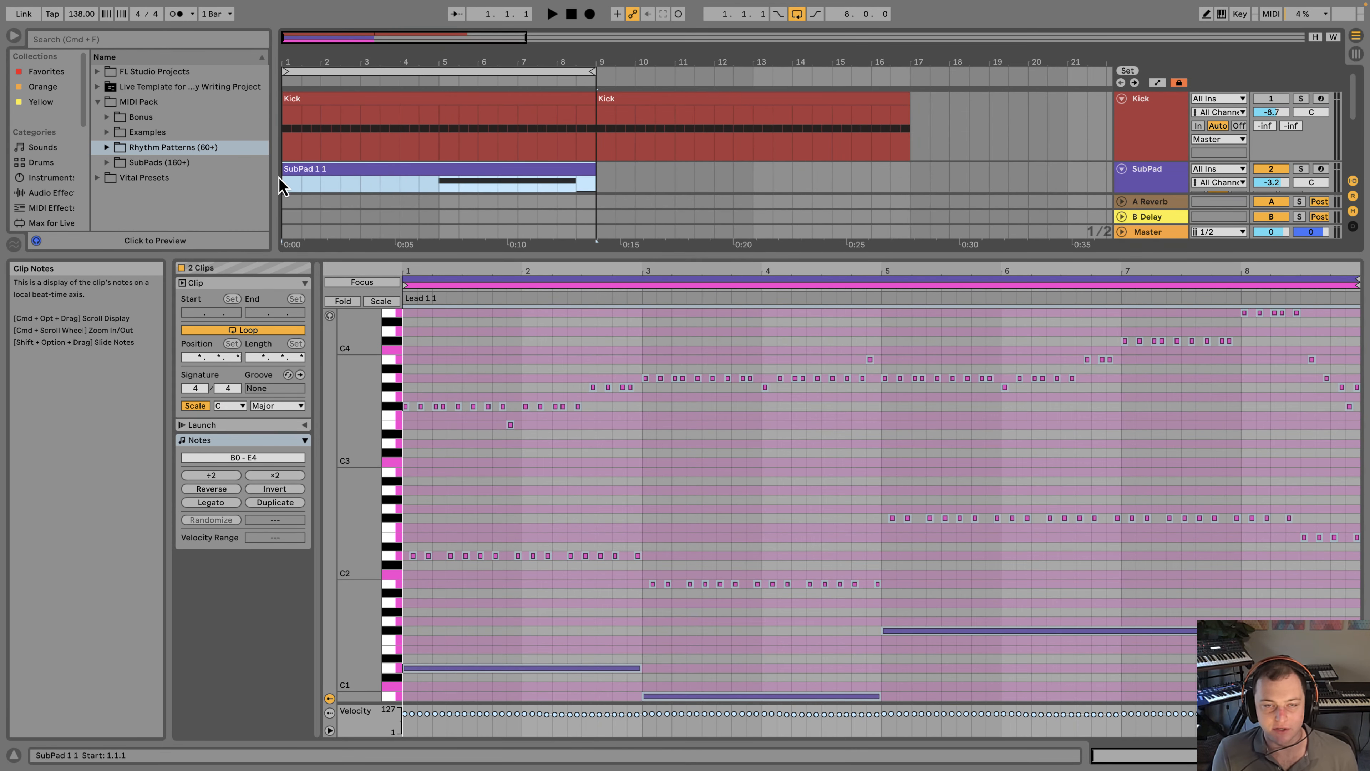
pyautogui.press('space')
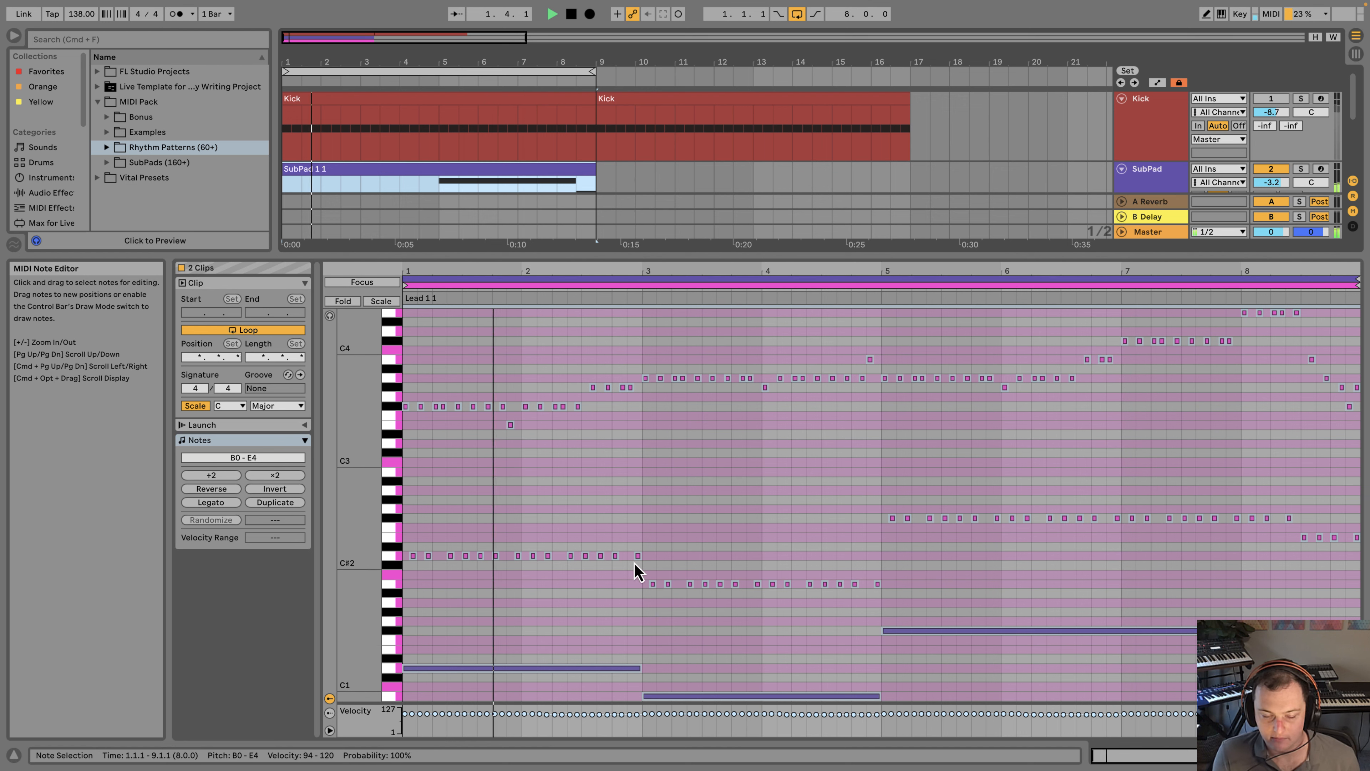
pyautogui.press('space')
# Step: Reselect the SubPad and Lead clips for joint note editing, and switch Focus mode on and off again
pyautogui.press('Down')
pyautogui.press('Down')
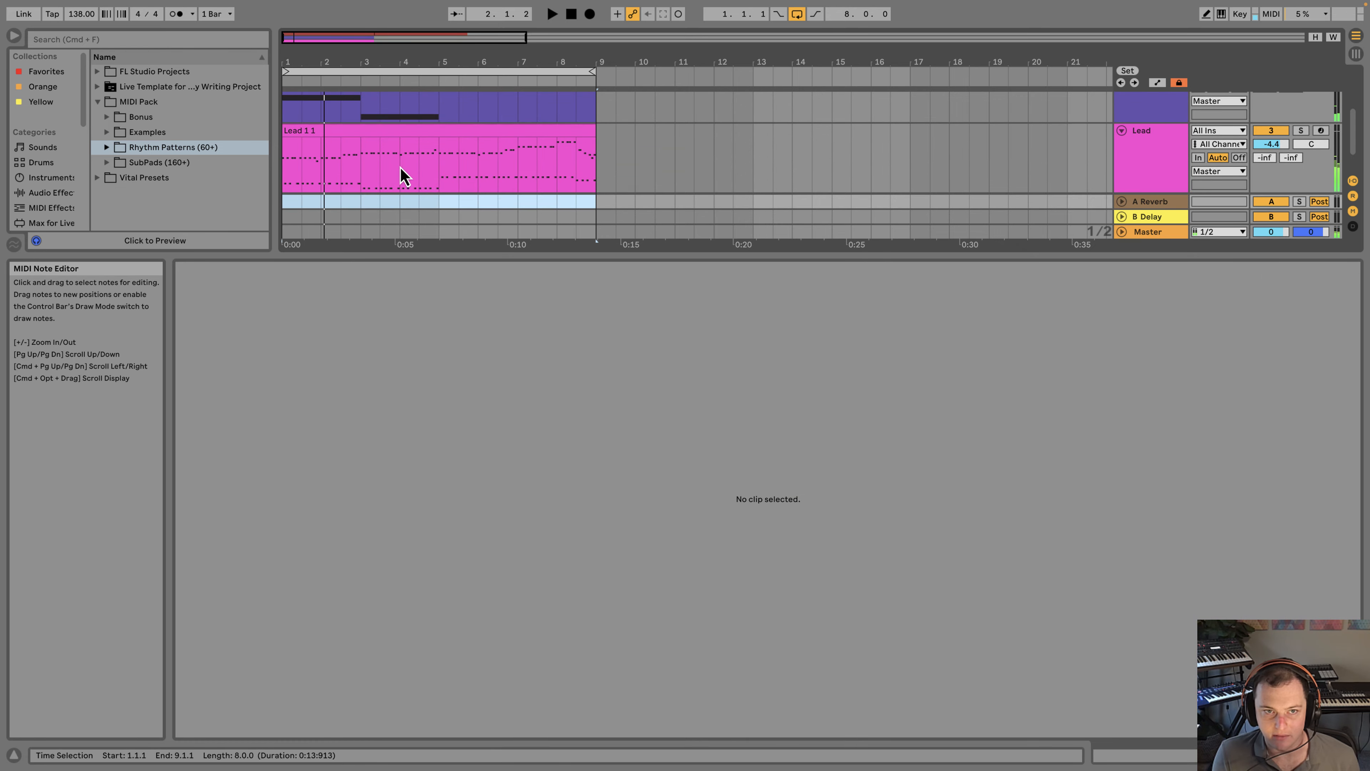
pyautogui.press('Up')
pyautogui.press('Up')
pyautogui.keyDown('shift'); pyautogui.click(428, 173); pyautogui.keyUp('shift')
pyautogui.click(566, 414)
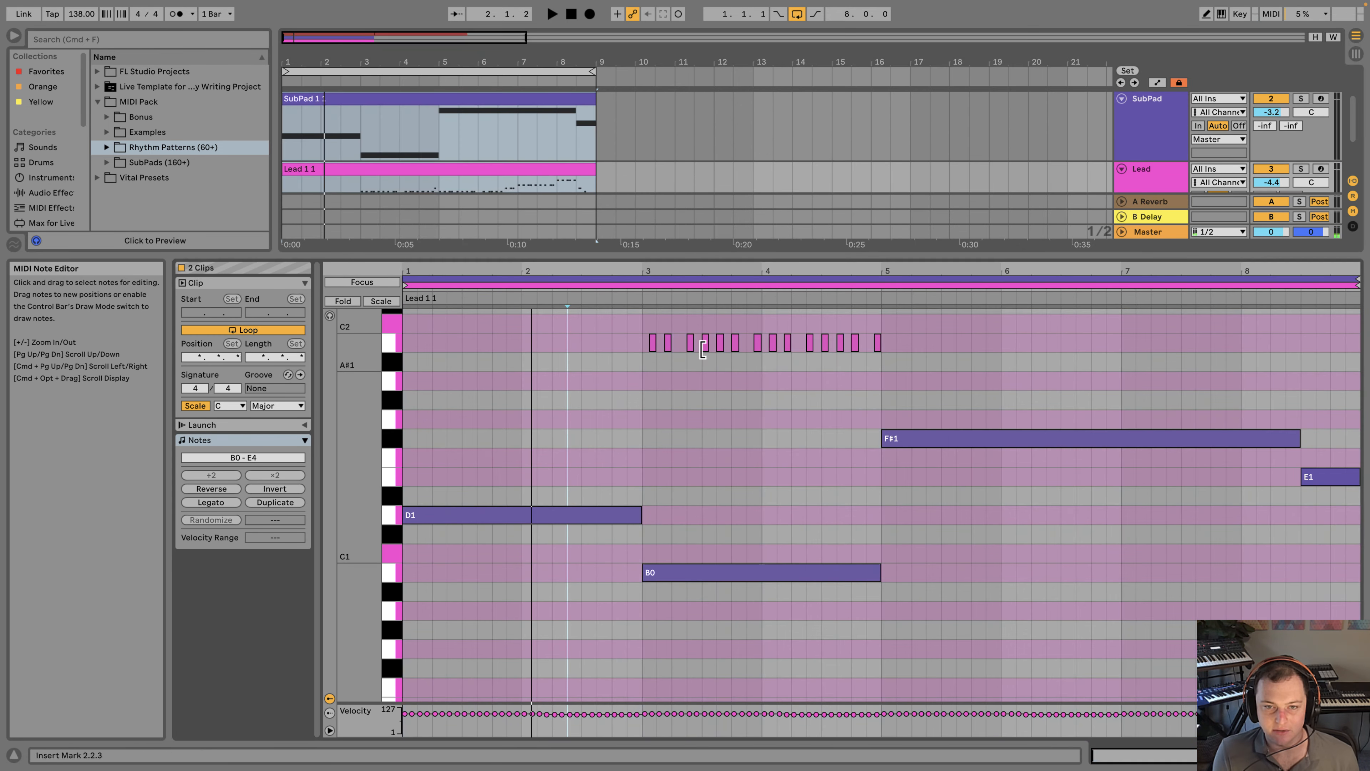
pyautogui.click(611, 346)
pyautogui.click(511, 438)
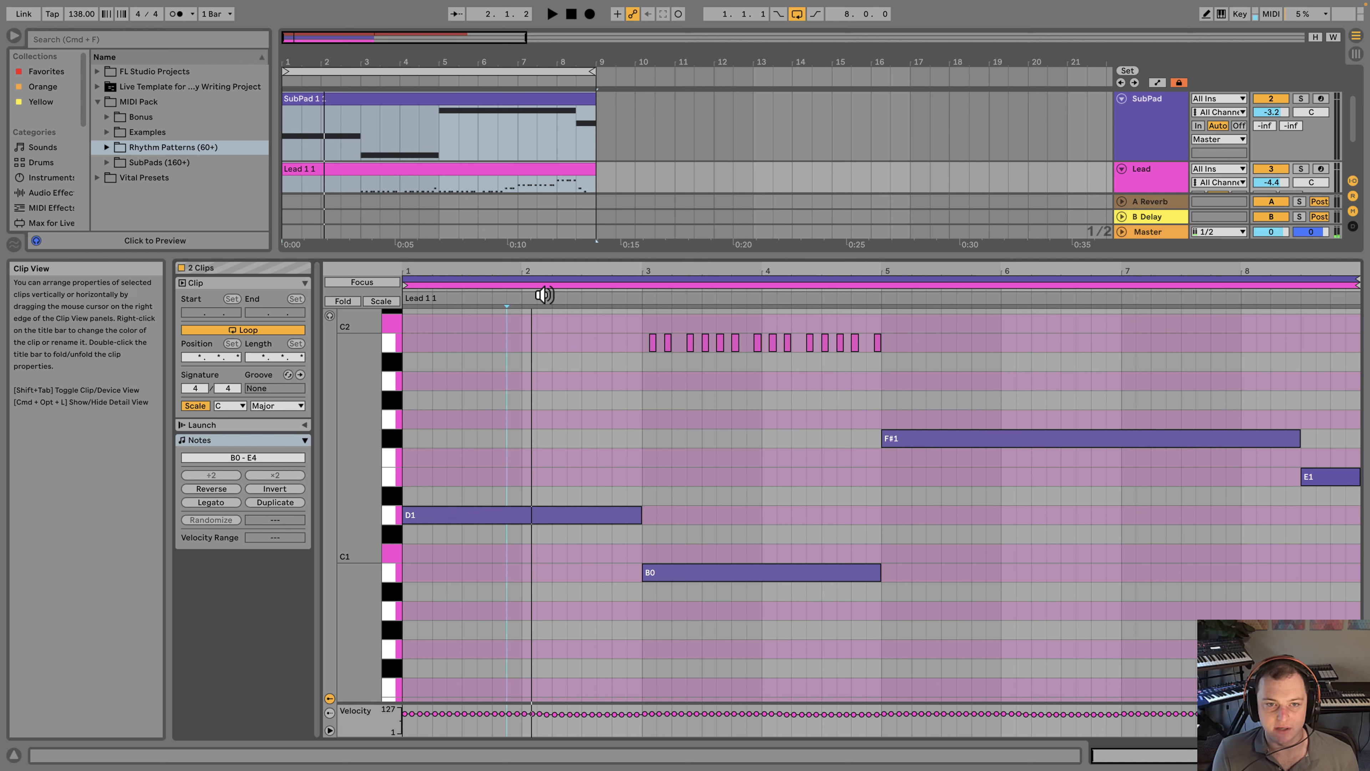
pyautogui.click(370, 282)
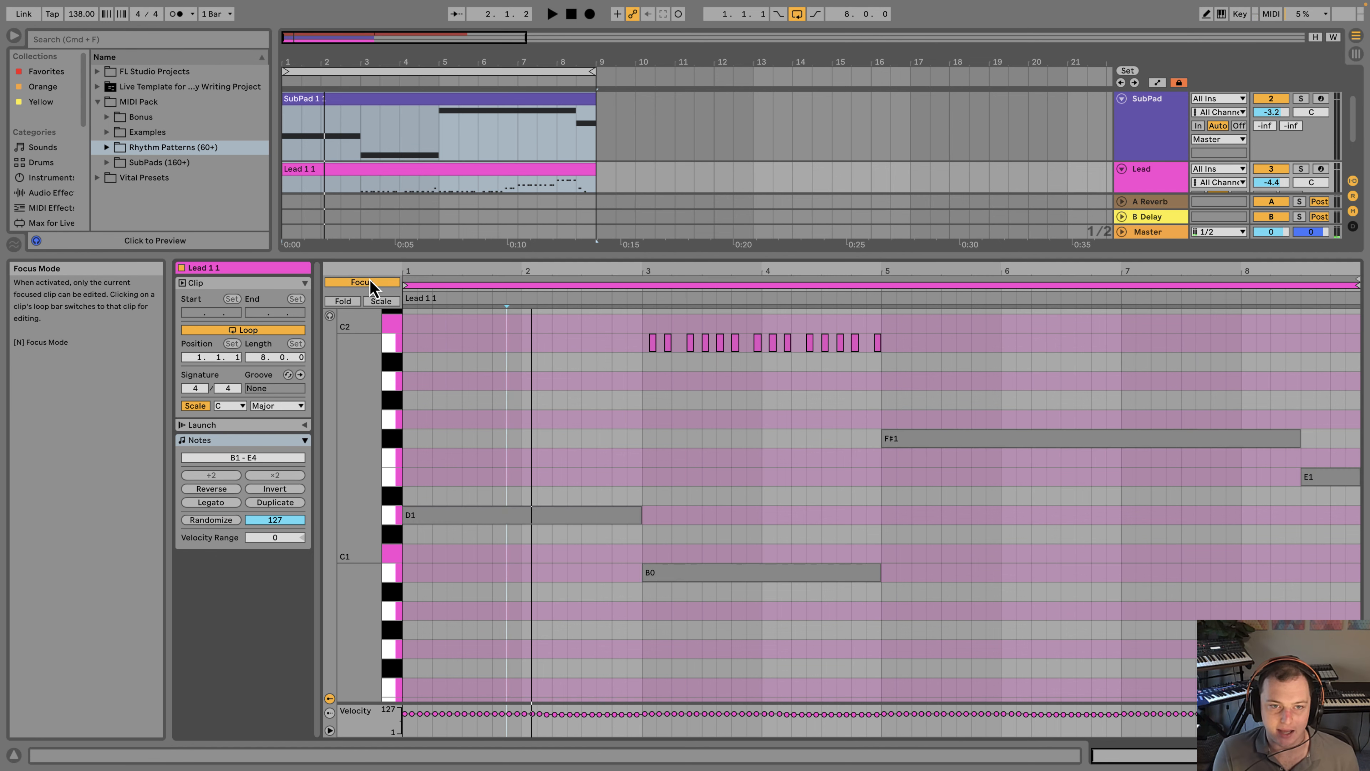
pyautogui.click(370, 283)
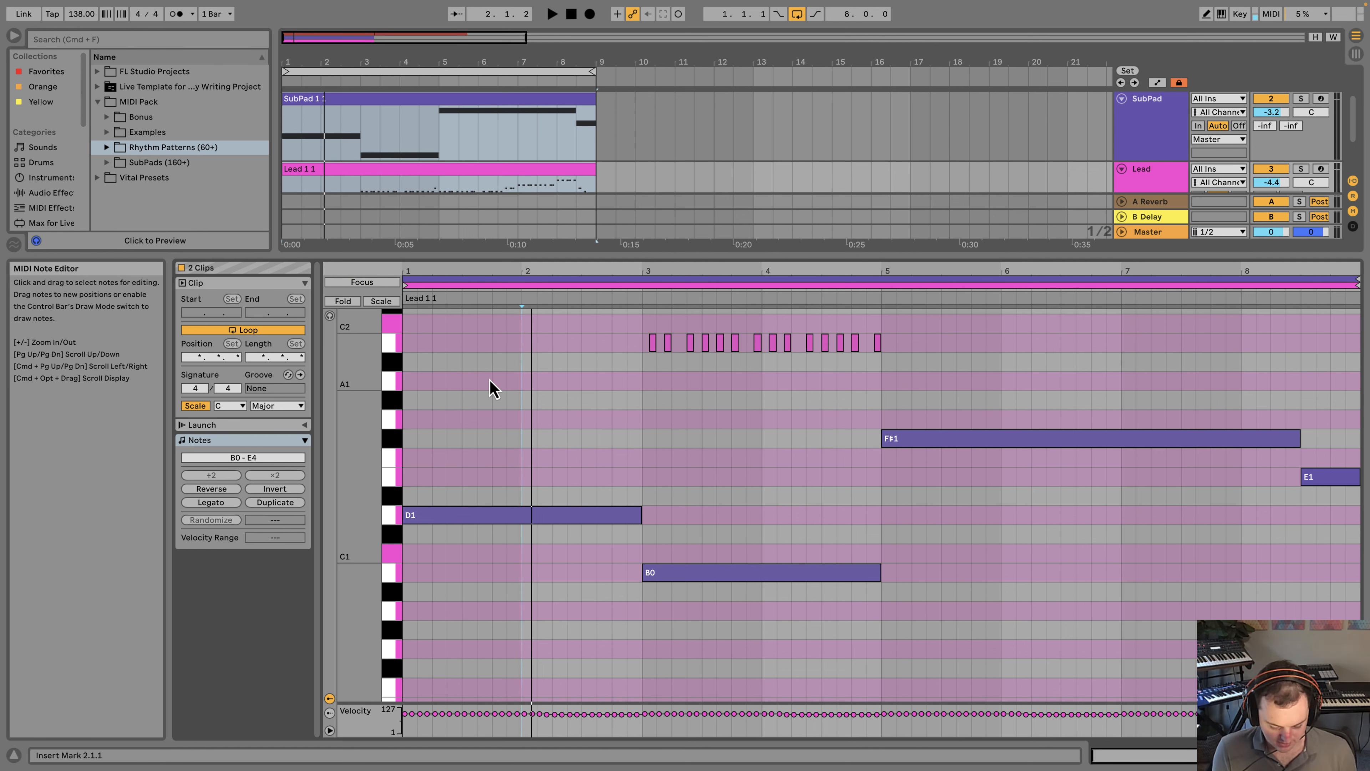
# Step: Transpose all SubPad and Lead notes down two more semitones to the range A0 to D4 and audition them
pyautogui.press('super+a')
pyautogui.press('Down')
pyautogui.press('Down')
pyautogui.press('space')
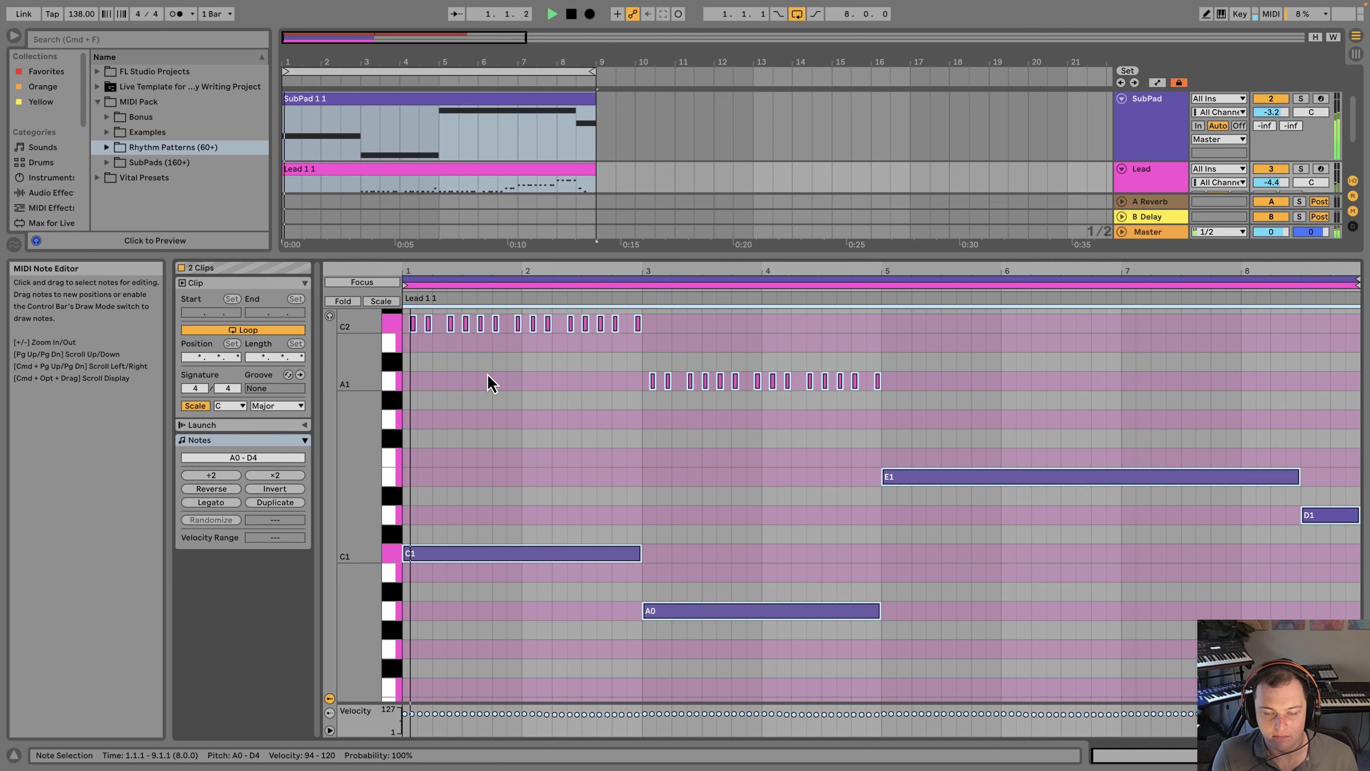
pyautogui.scroll(2, 556, 459)
pyautogui.scroll(-3, 560, 479)
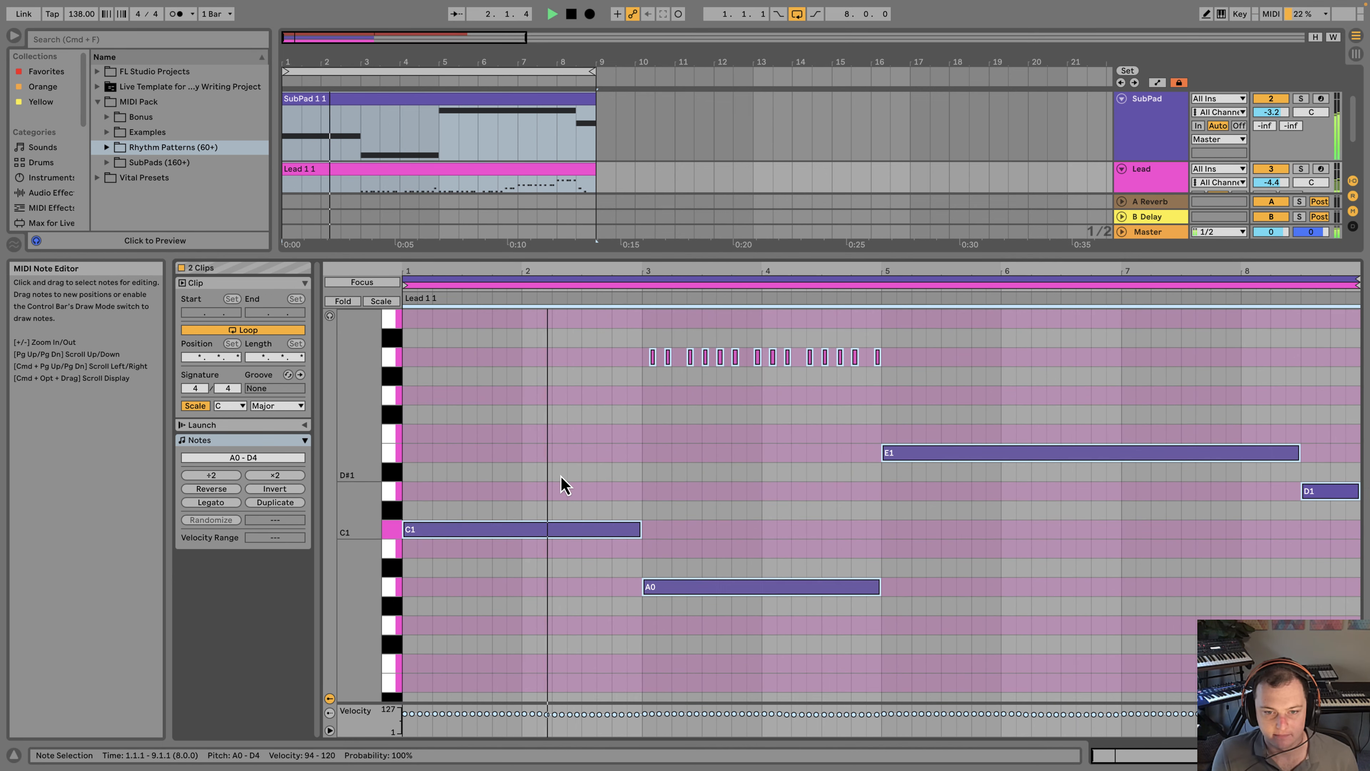
pyautogui.click(549, 564)
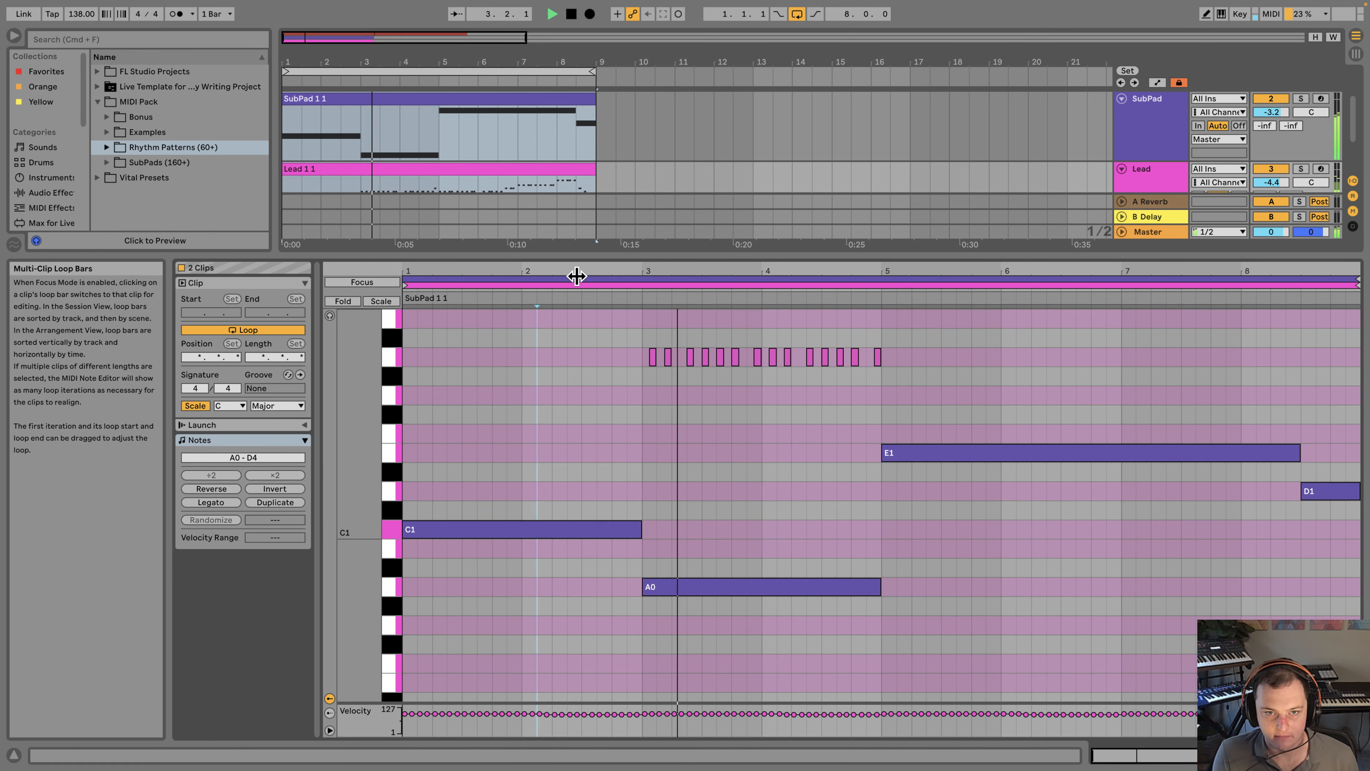